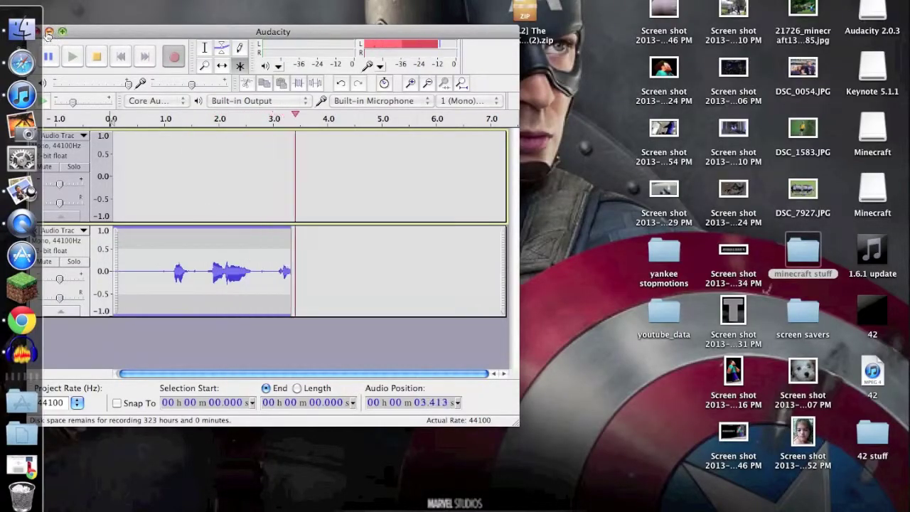
Minimize the Audacity window and move the Lion King mod zip file from the desktop to the Trash.
key(super+m)
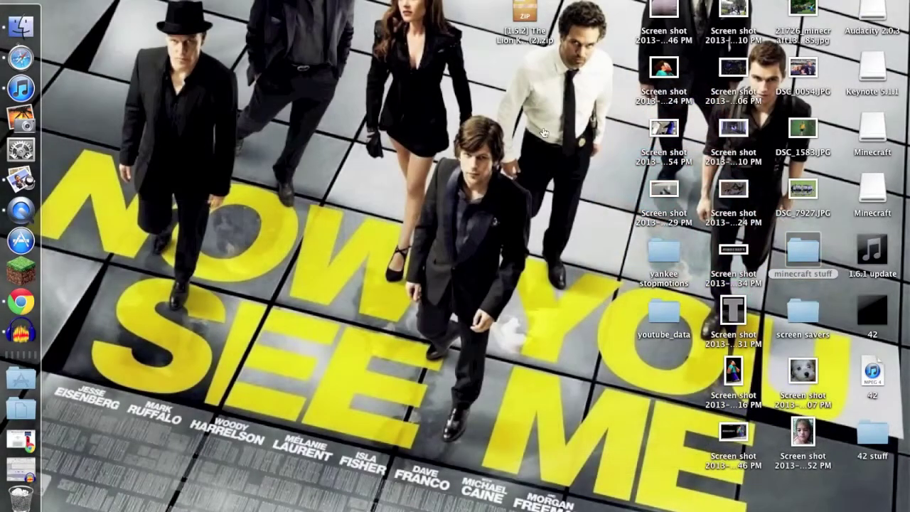
click(556, 93)
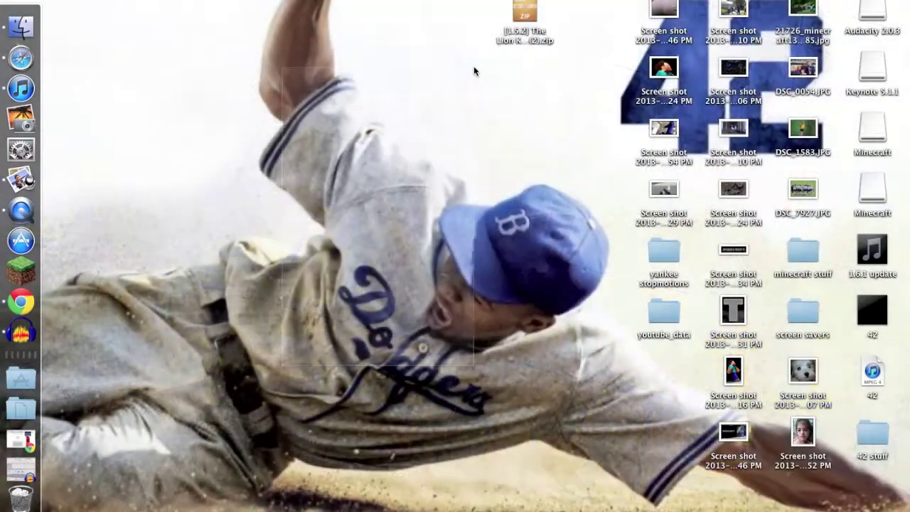
click(530, 12)
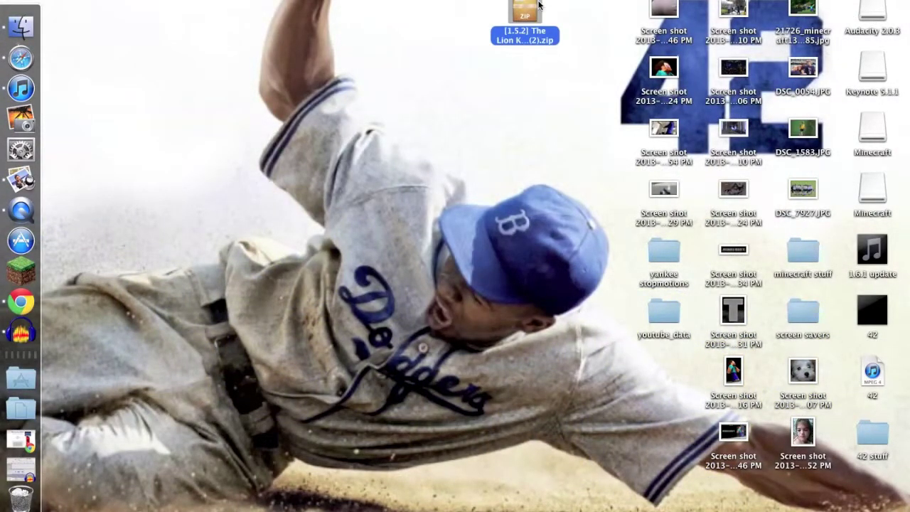
key(super+BackSpace)
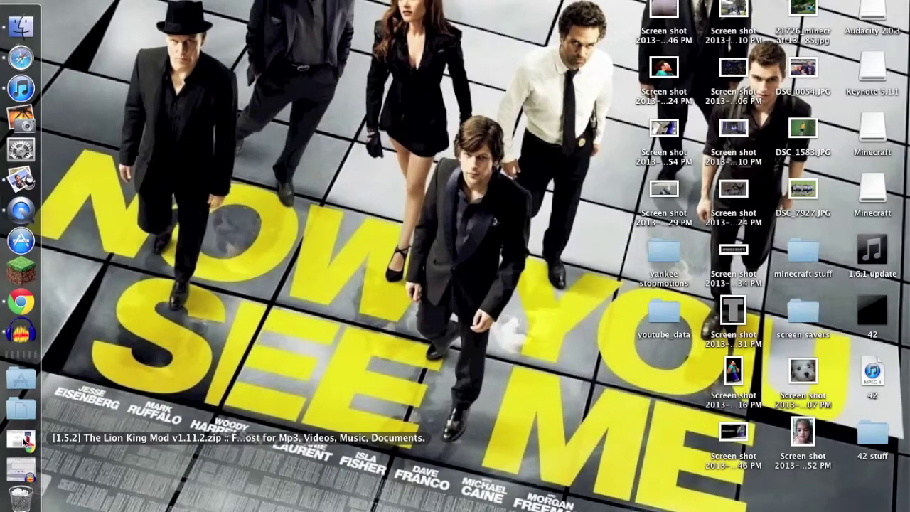
Switch to the minimized Chrome window and go back from File Dropper to the Minecraft Forums topic for the Lion King Mod.
click(23, 440)
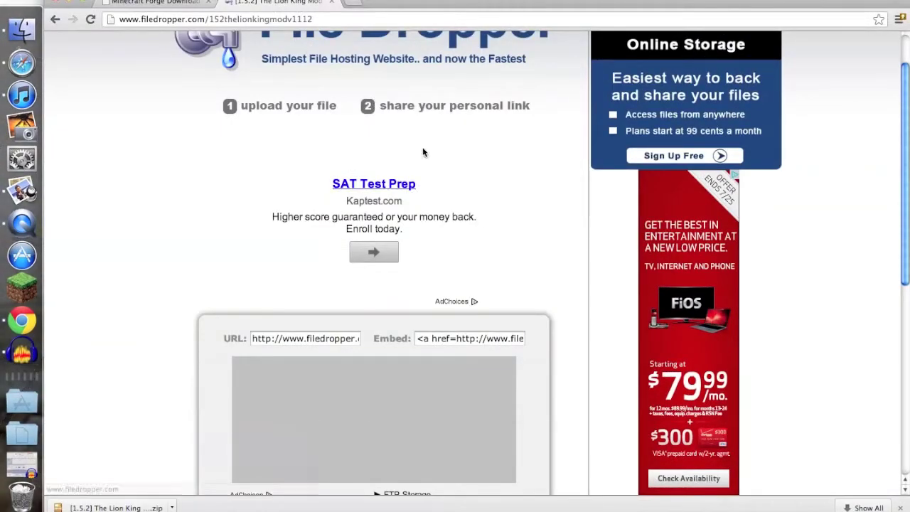
drag(901, 187, 908, 105)
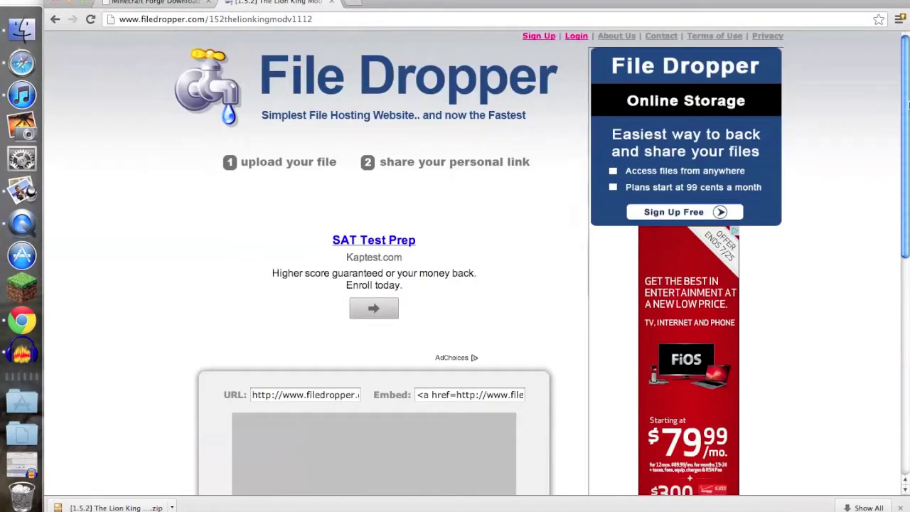
click(55, 19)
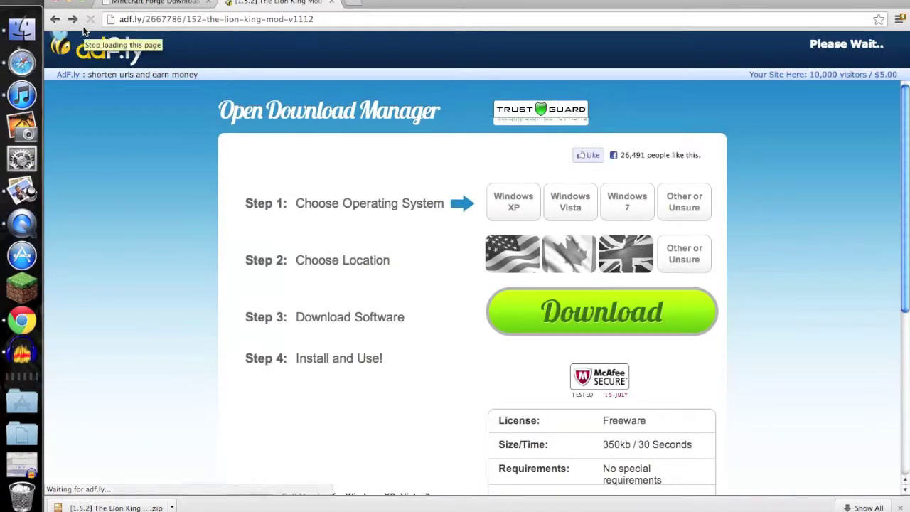
click(57, 20)
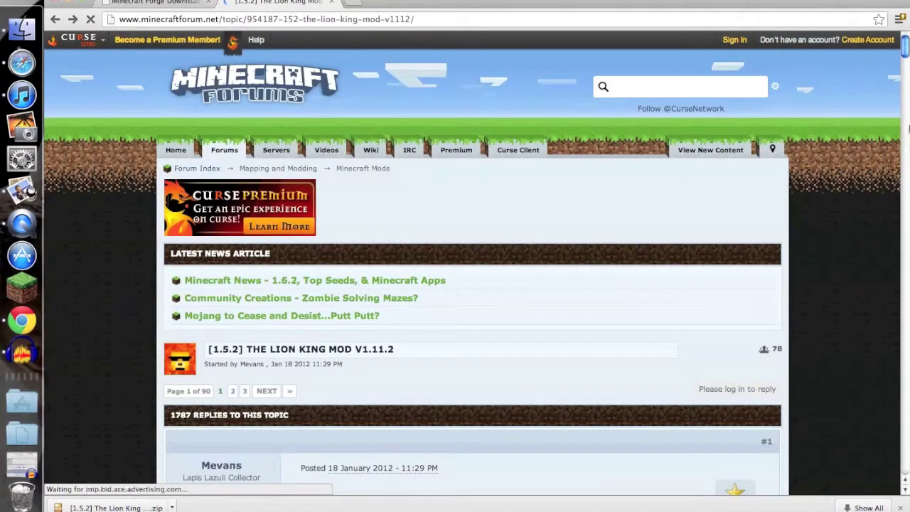
Follow the download link for The Lion King Mod v1.11.2 in the forum post and skip the adf.ly advertisement.
scroll(904, 71, down, 5)
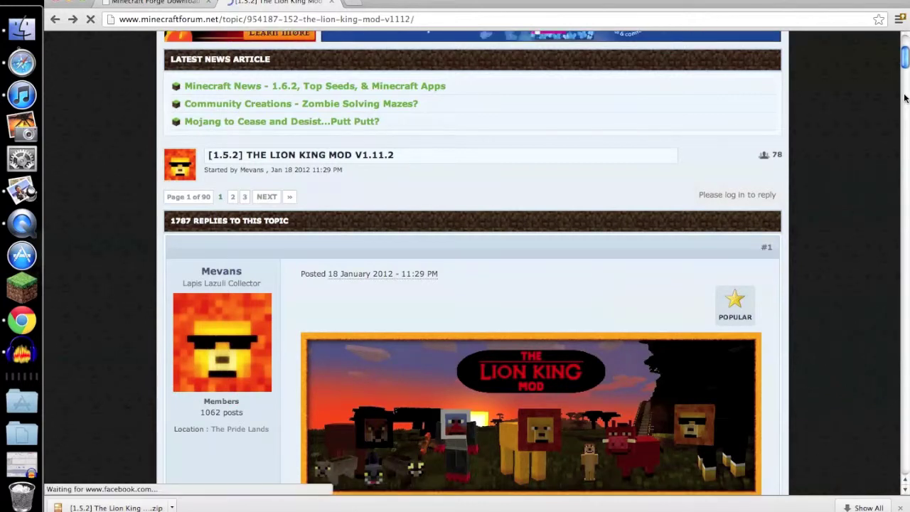
scroll(903, 94, down, 10)
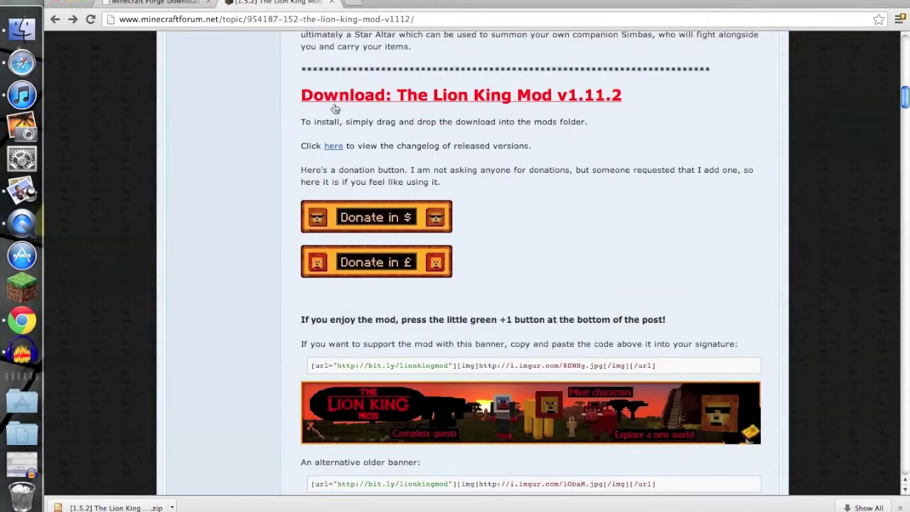
click(474, 98)
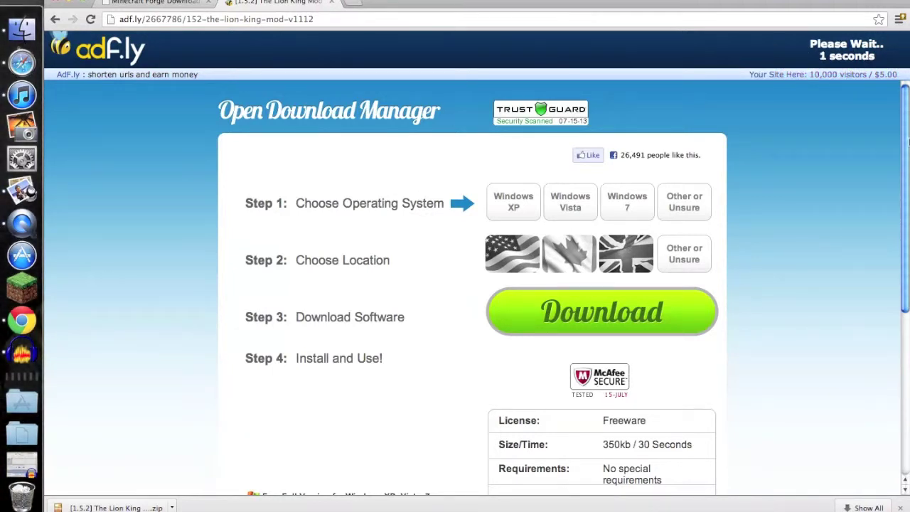
click(849, 49)
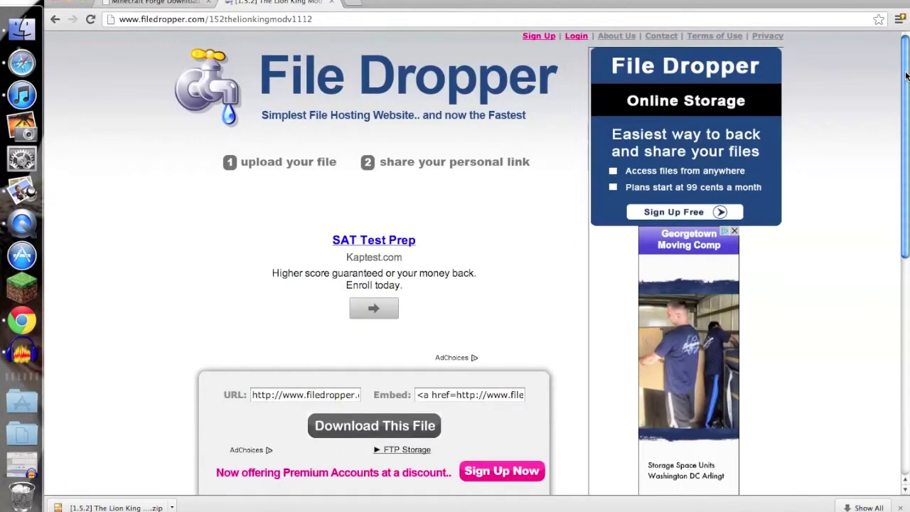
Request the mod file download on File Dropper and submit the captcha characters.
scroll(893, 193, down, 5)
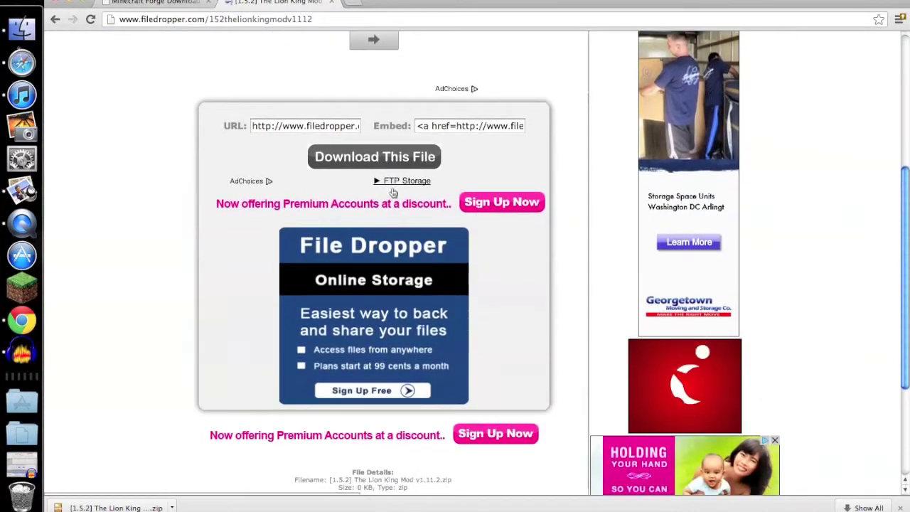
click(375, 161)
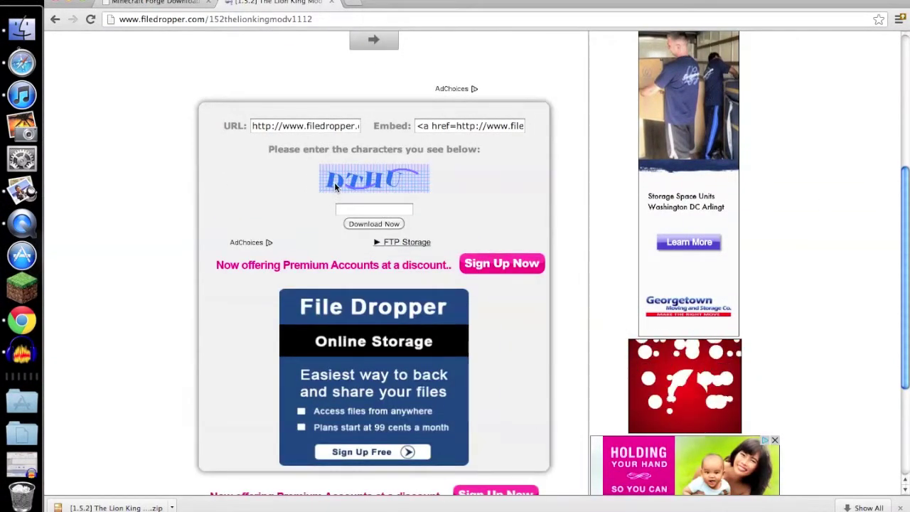
click(354, 210)
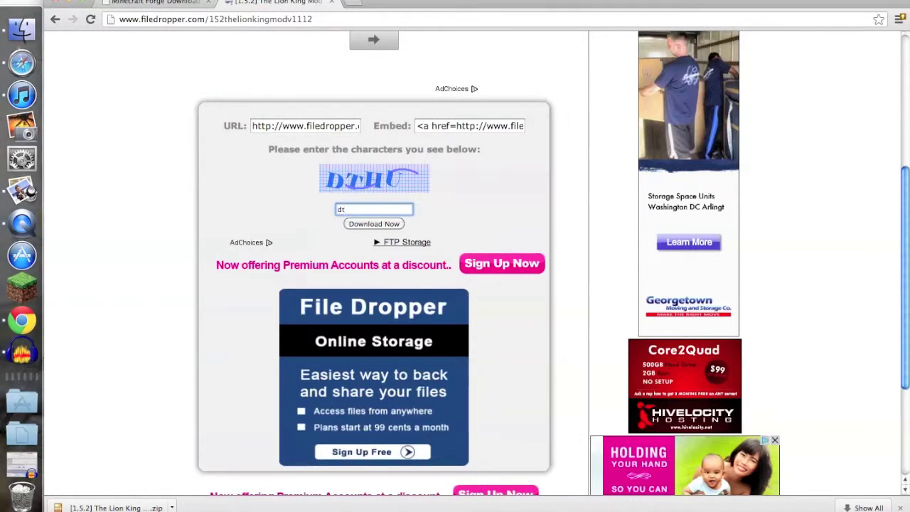
key(Return)
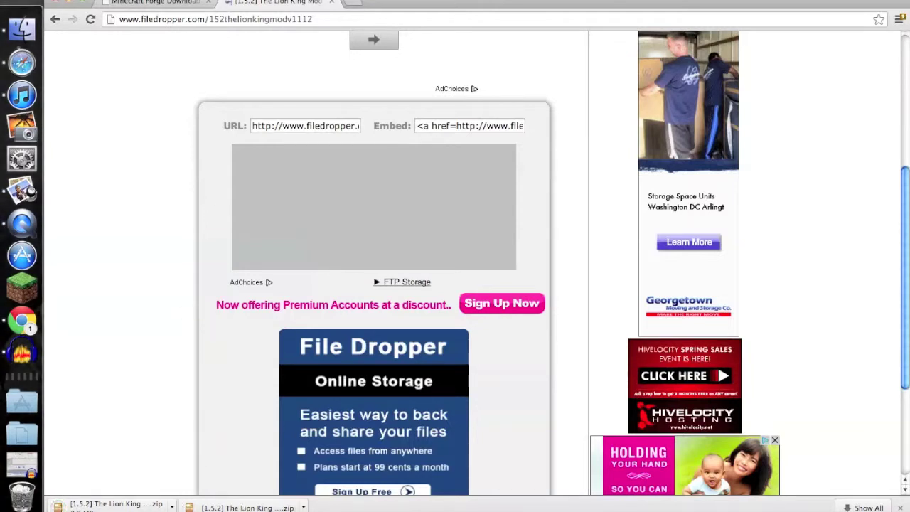
Reveal the finished Lion King mod zip download in the Finder.
click(213, 508)
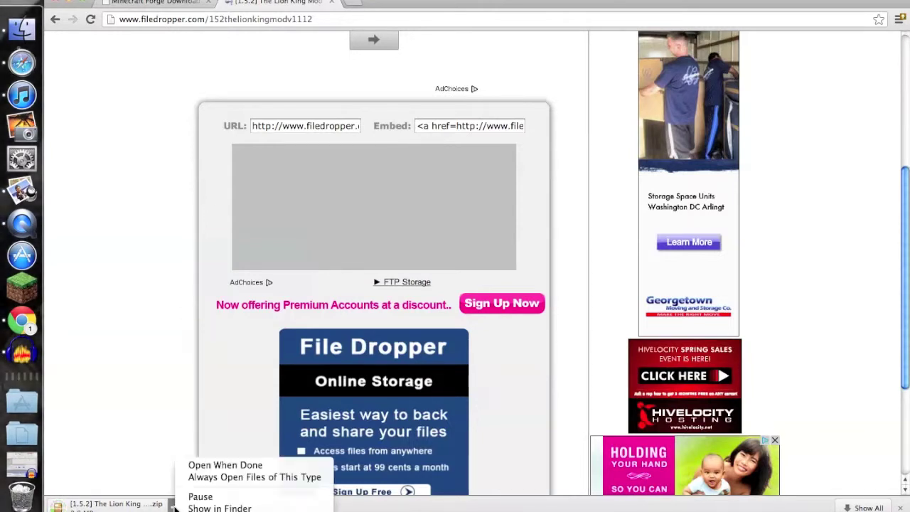
click(213, 507)
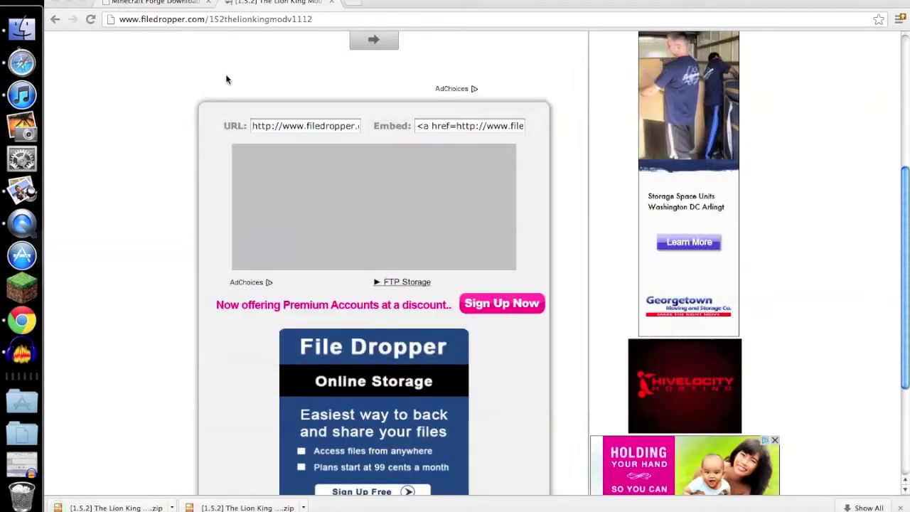
click(227, 74)
click(171, 508)
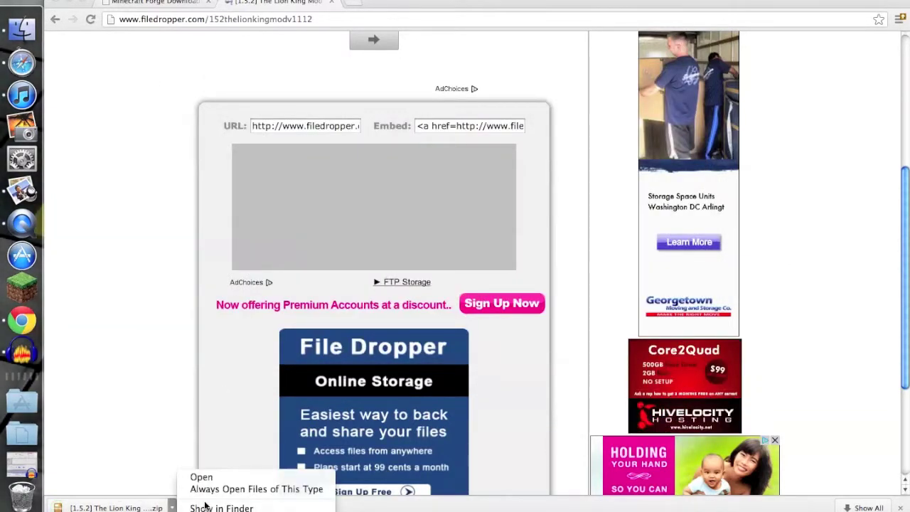
click(206, 506)
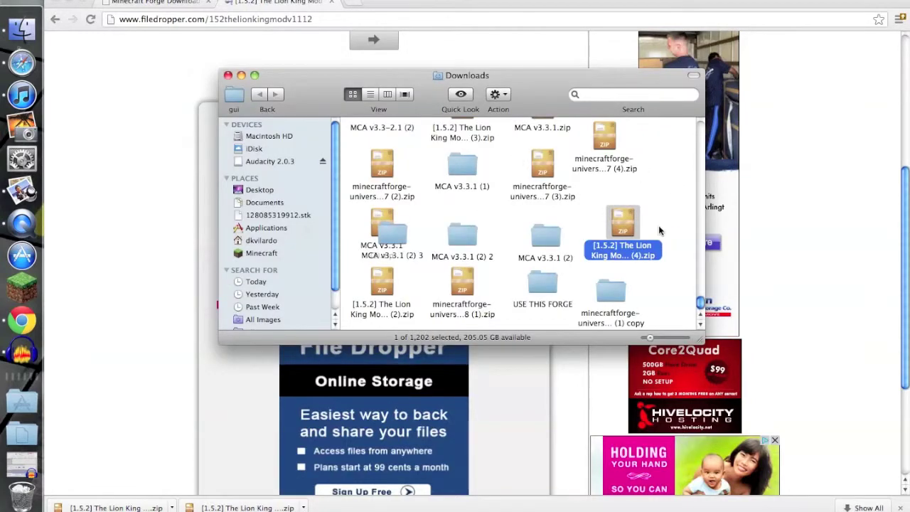
Minimize the browser window and move the Downloads window lower on the desktop.
click(635, 297)
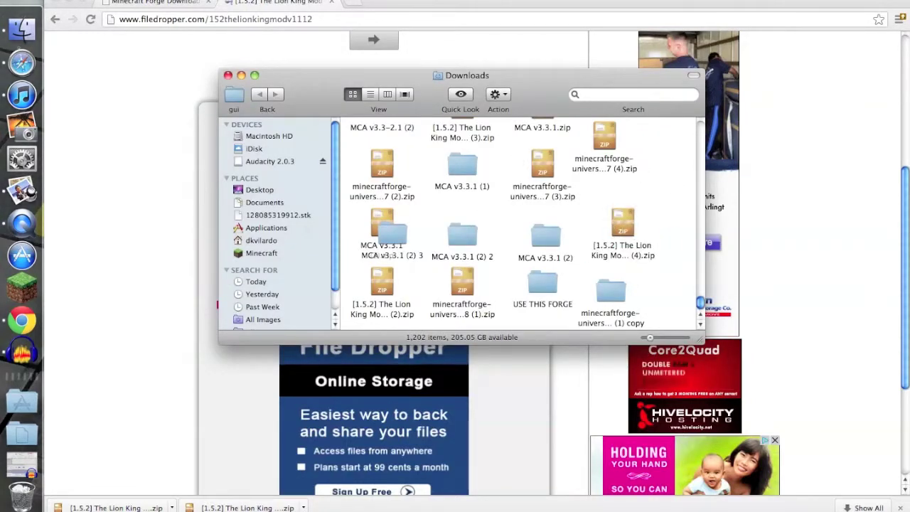
click(70, 3)
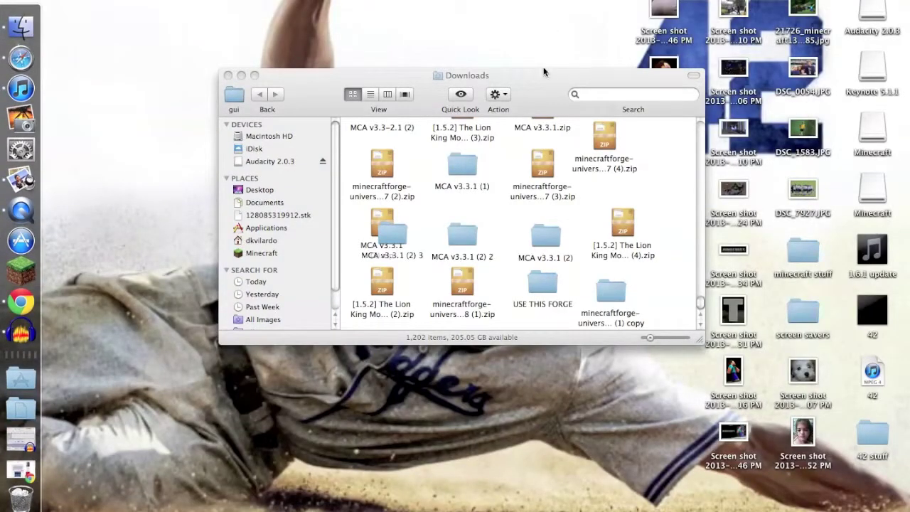
drag(543, 72, 345, 198)
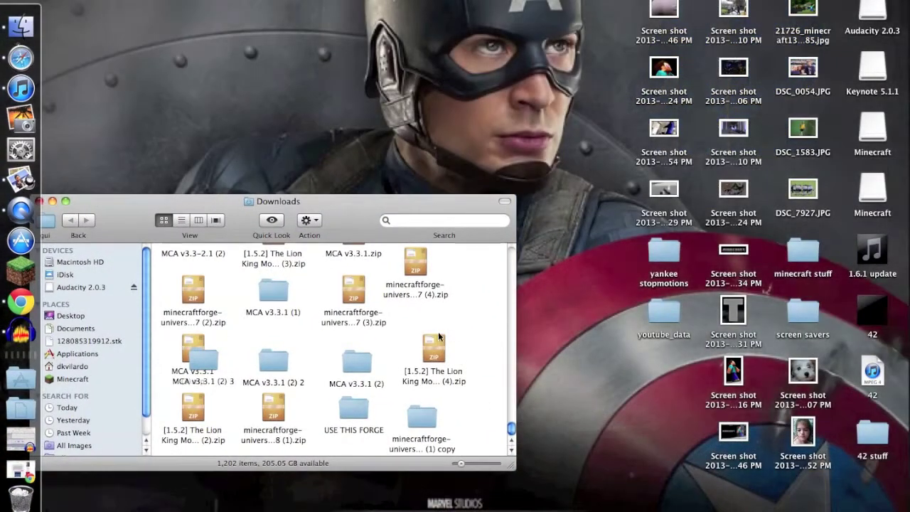
right_click(434, 346)
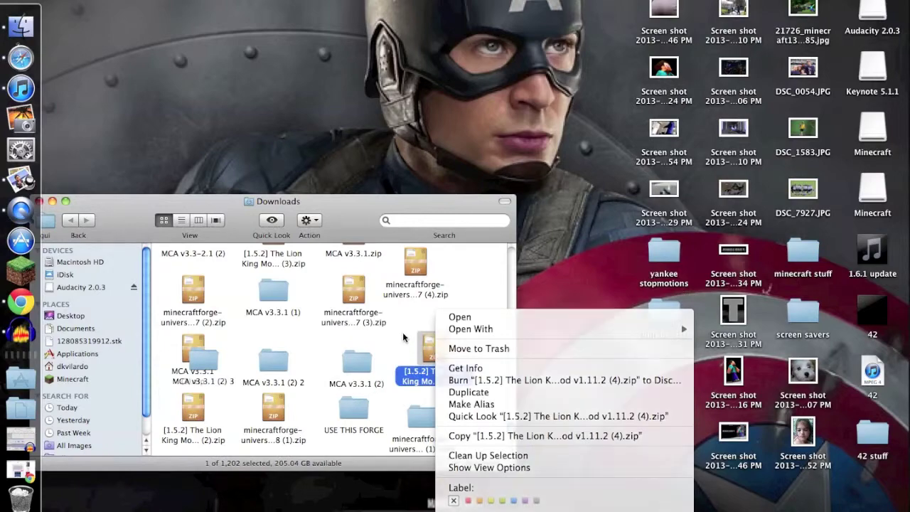
click(403, 337)
click(401, 340)
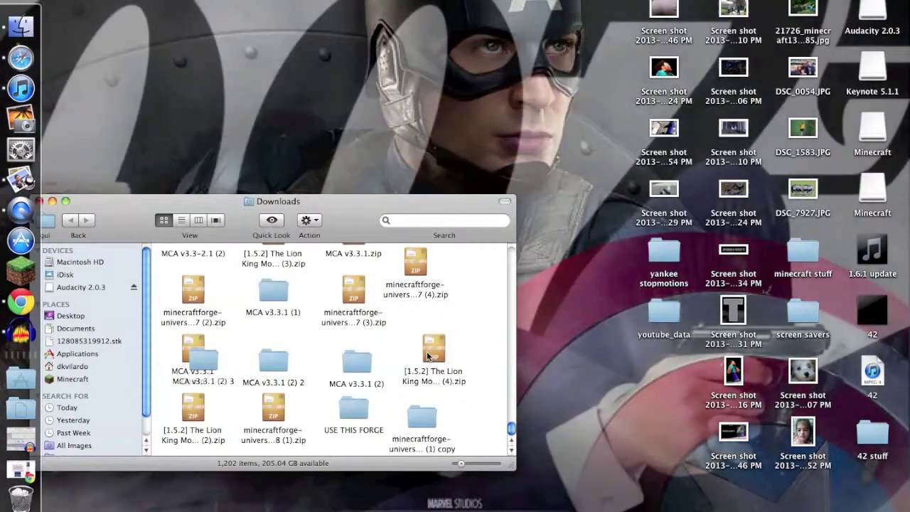
Extract the Lion King mod "(4).zip" file with Archive Utility and move the extracted folder to the desktop.
right_click(427, 356)
mouse_move(522, 332)
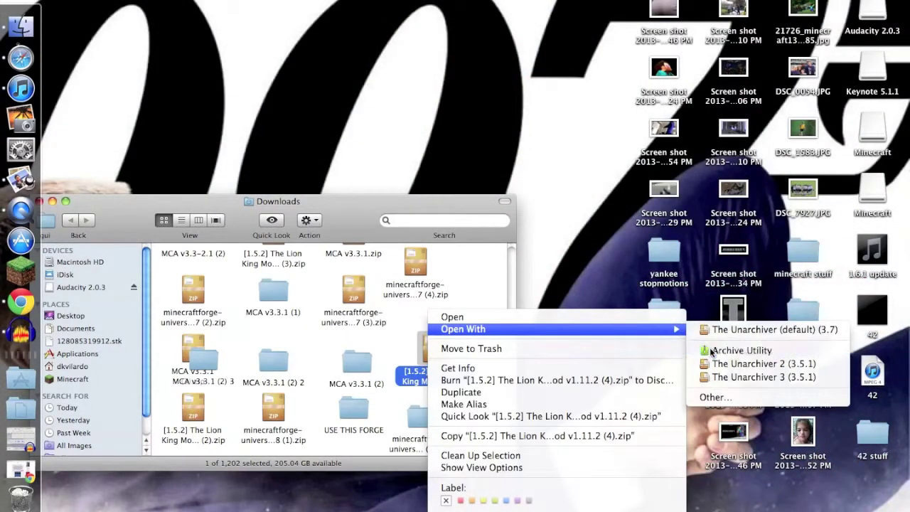
click(739, 349)
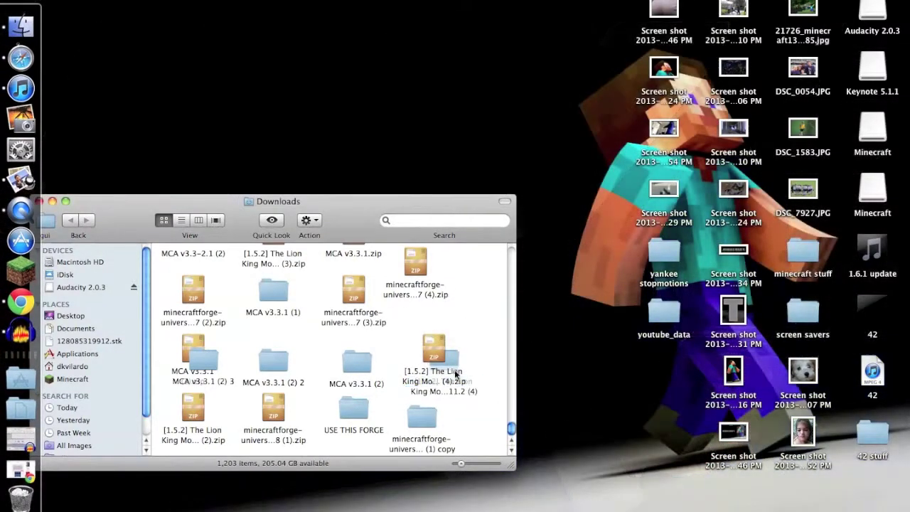
drag(450, 363, 517, 22)
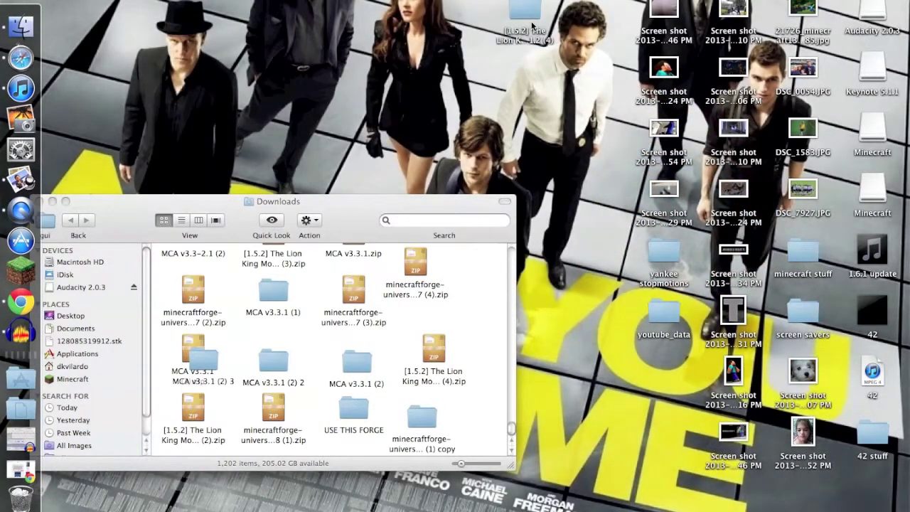
Rename the extracted folder on the desktop as "Lion King Mod" and shift the Downloads window slightly.
click(528, 16)
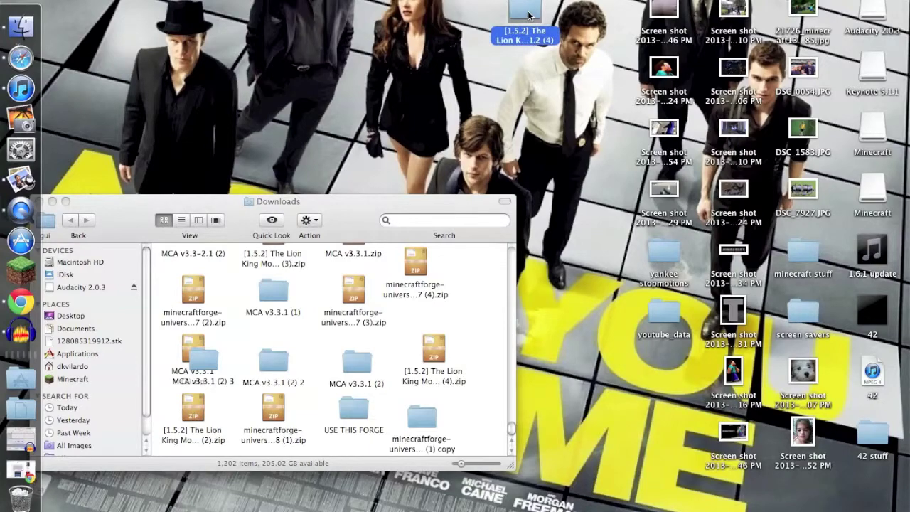
key(Return)
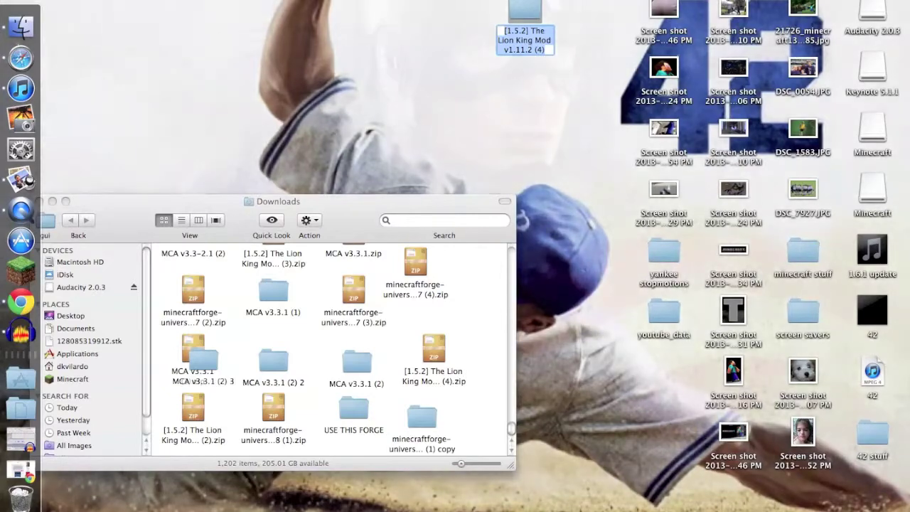
text(Lio)
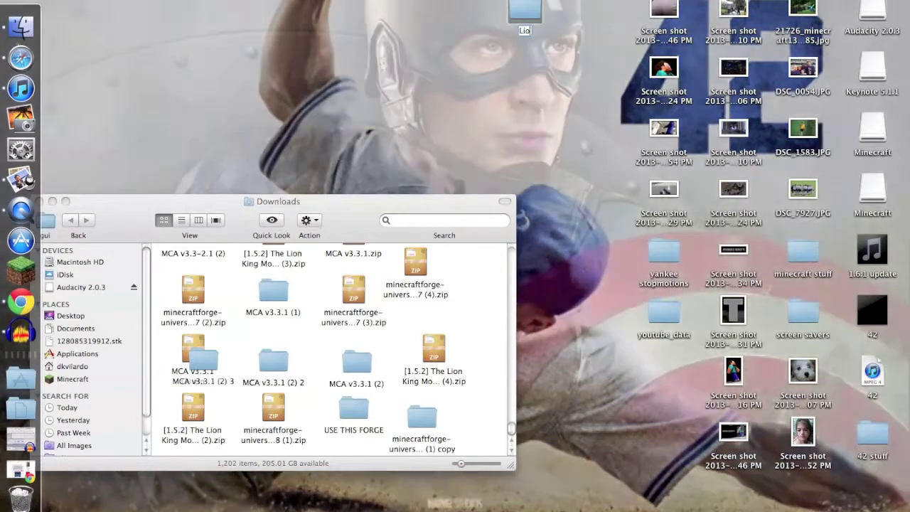
text(n ki)
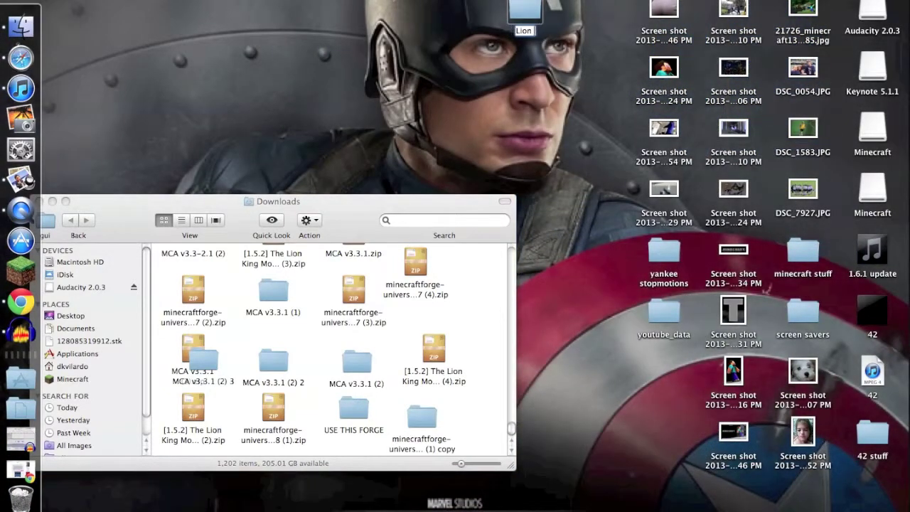
text(ng Mod)
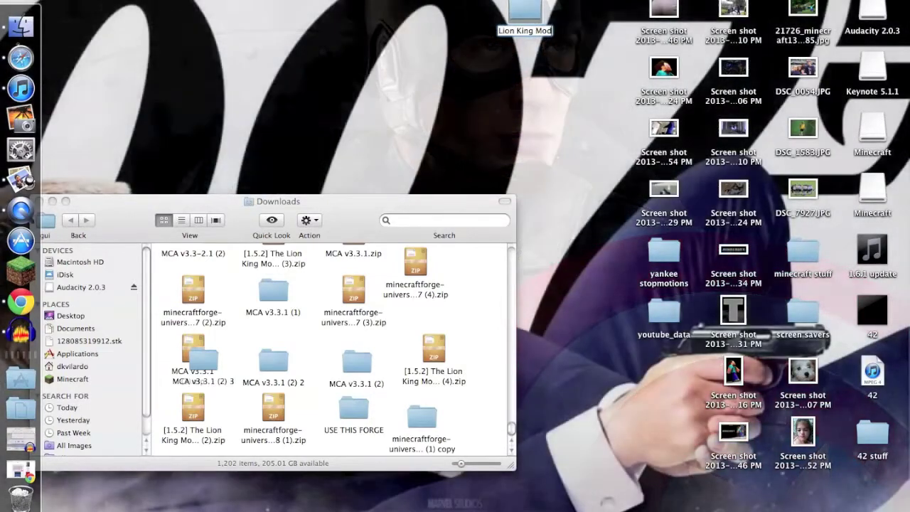
key(Return)
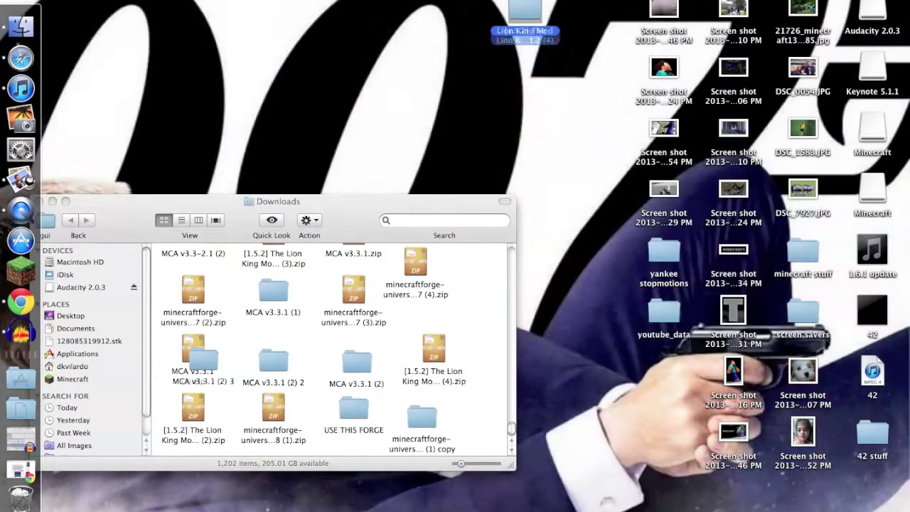
mouse_move(153, 202)
mouse_down()
mouse_move(187, 202)
mouse_move(153, 191)
mouse_move(163, 191)
mouse_up()
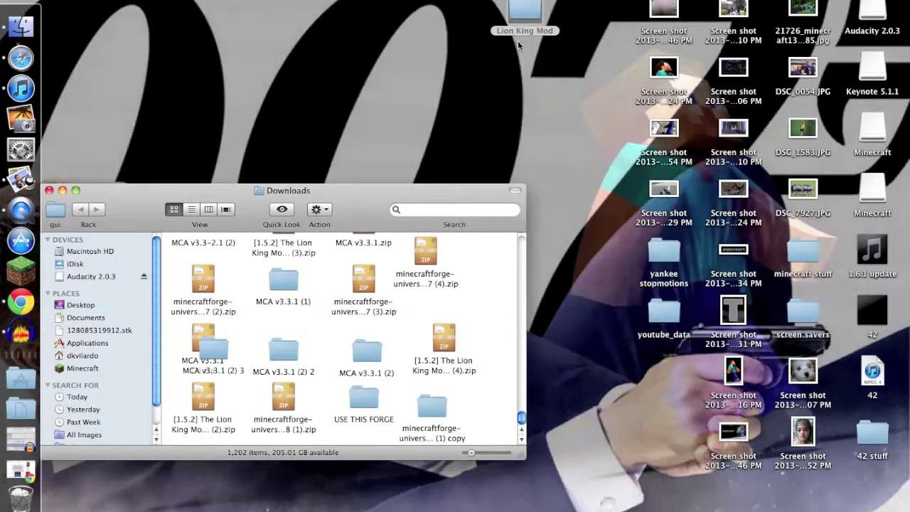
Close the Downloads window and bring the browser back to the Minecraft Forge Downloads page.
click(509, 55)
drag(101, 192, 137, 177)
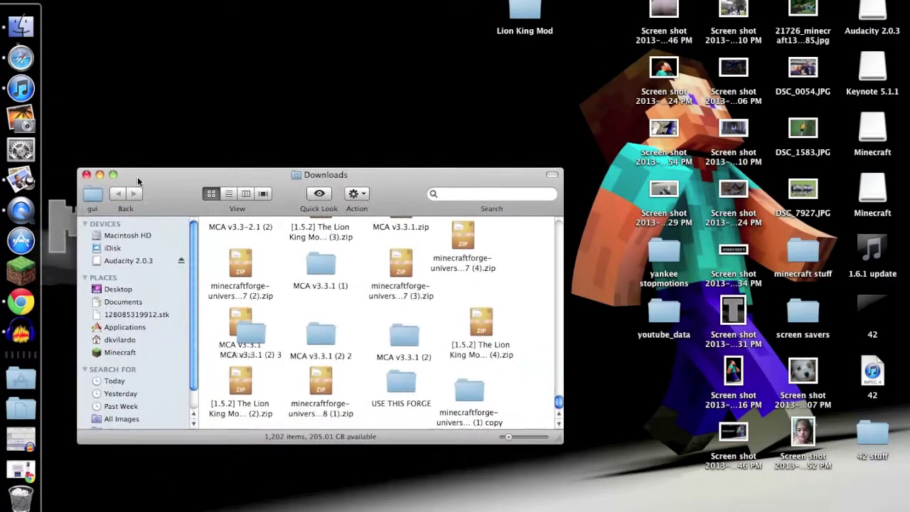
click(86, 174)
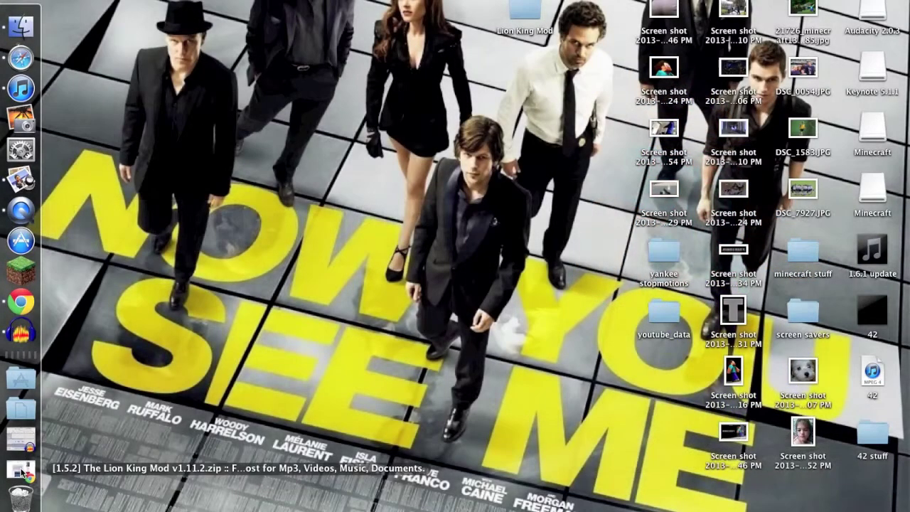
click(22, 470)
click(186, 2)
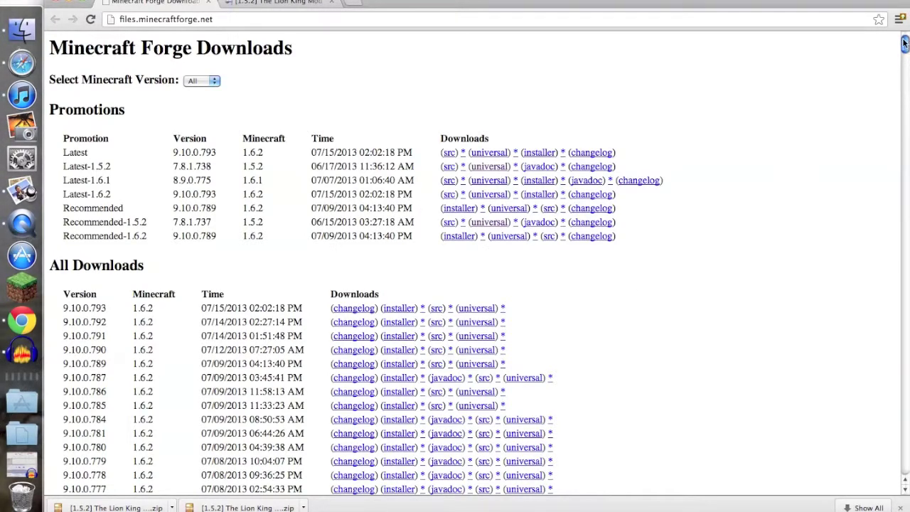
Download the universal build of Minecraft Forge 7.8.1.738 for Minecraft 1.5.2.
drag(905, 45, 906, 68)
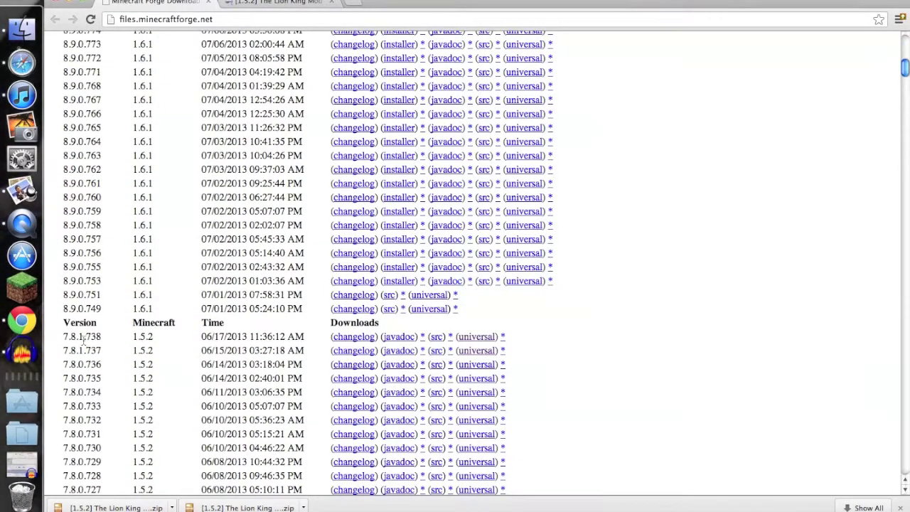
drag(63, 336, 428, 331)
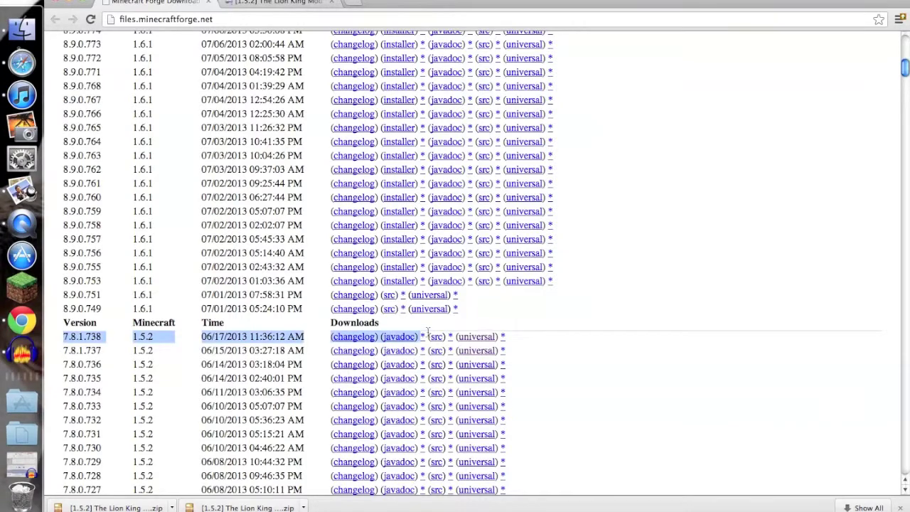
click(519, 339)
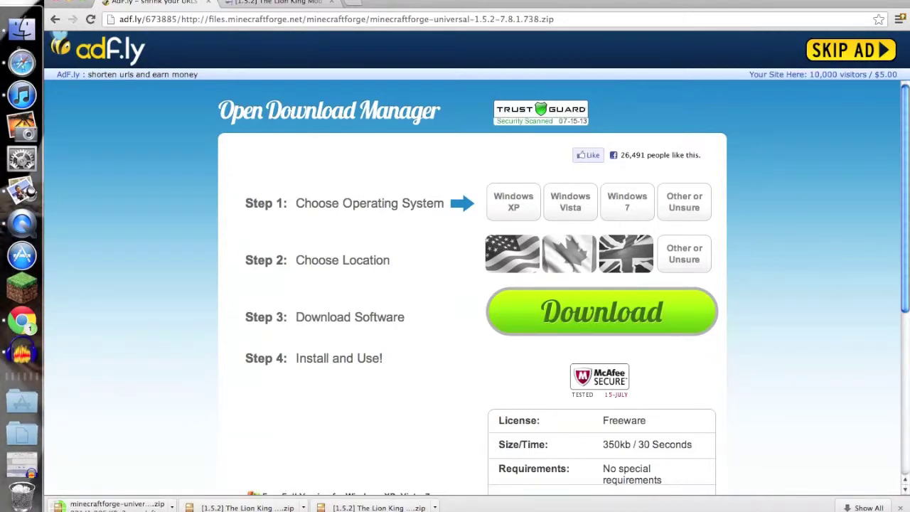
Reveal the downloaded minecraftforge-universal zip in the Finder and minimize the browser window.
click(70, 1)
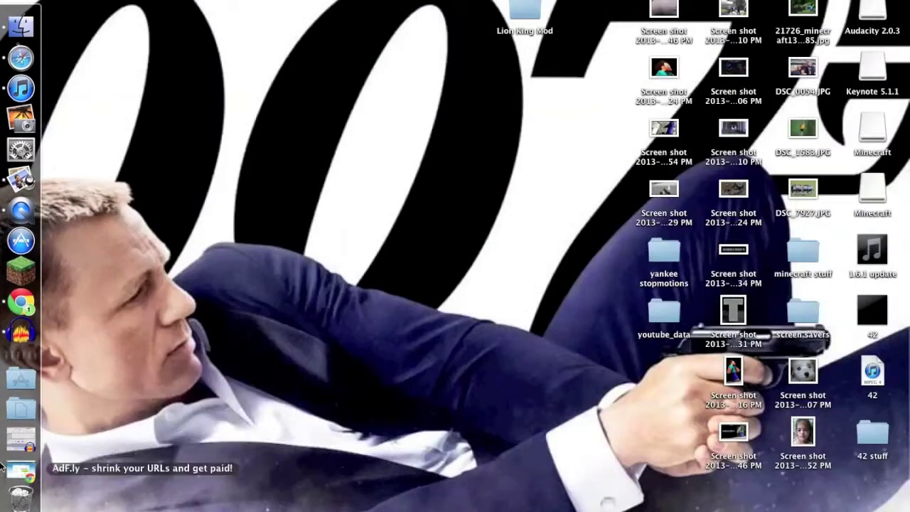
click(17, 467)
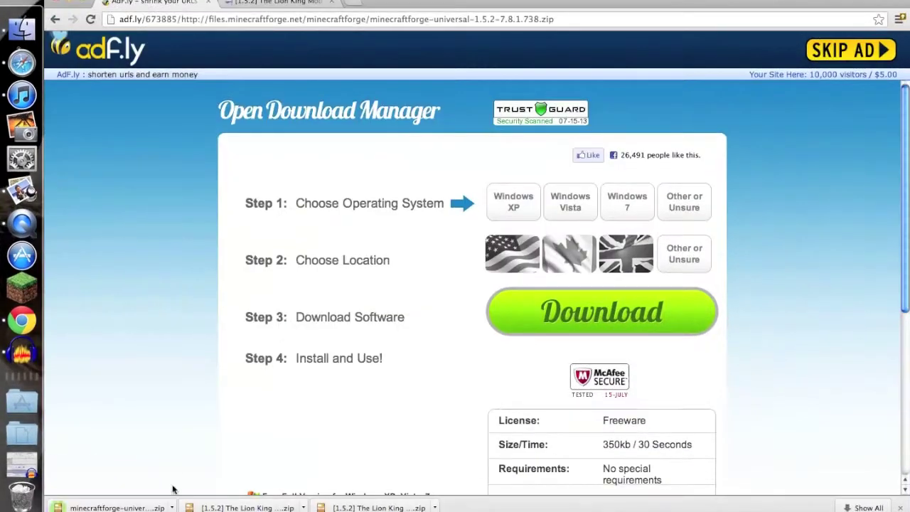
click(168, 507)
click(203, 507)
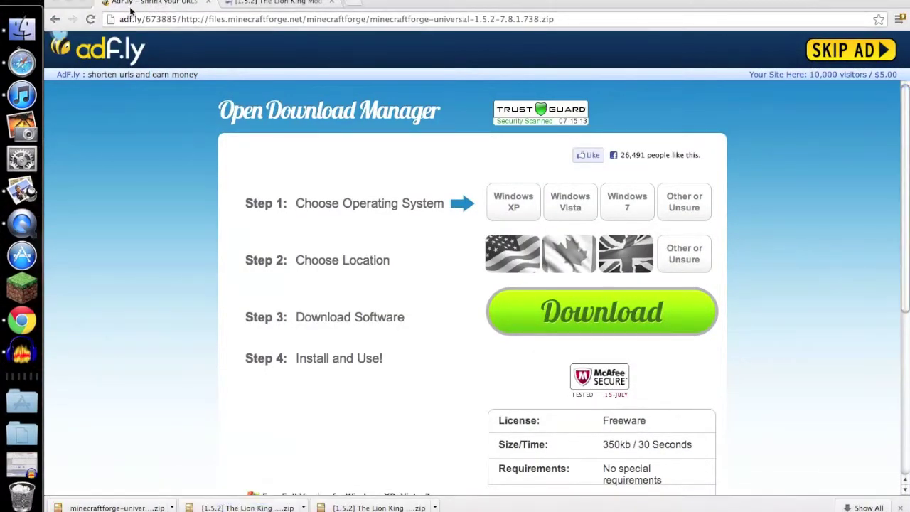
click(69, 1)
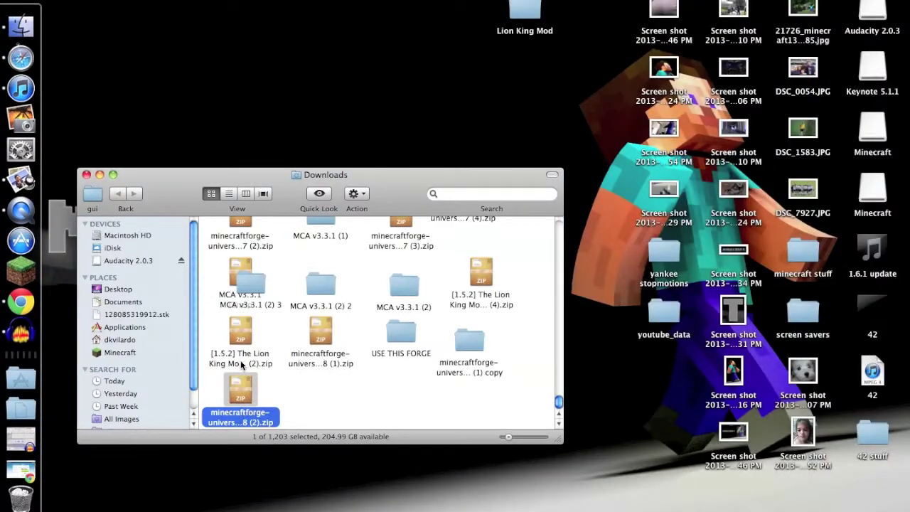
Extract the minecraftforge-universal "(2).zip" with Archive Utility and move the extracted folder to the desktop beside Lion King Mod.
right_click(239, 395)
mouse_move(299, 328)
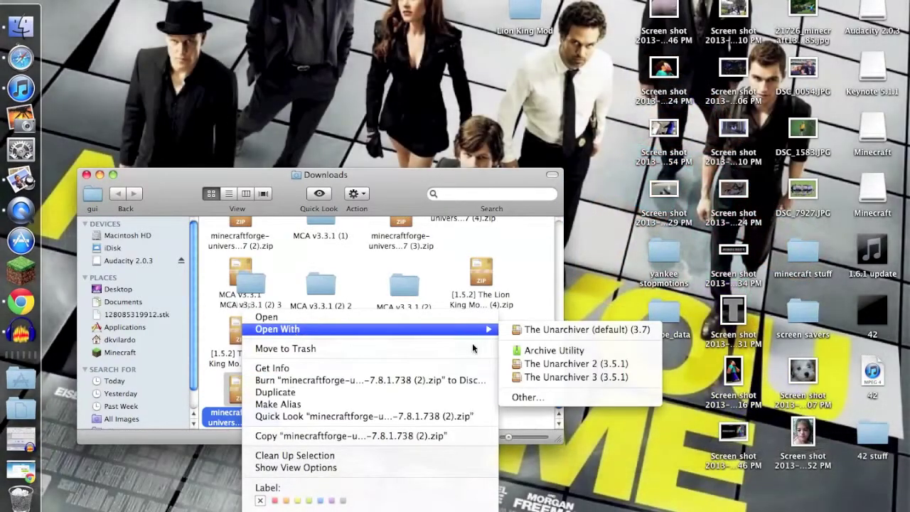
click(540, 346)
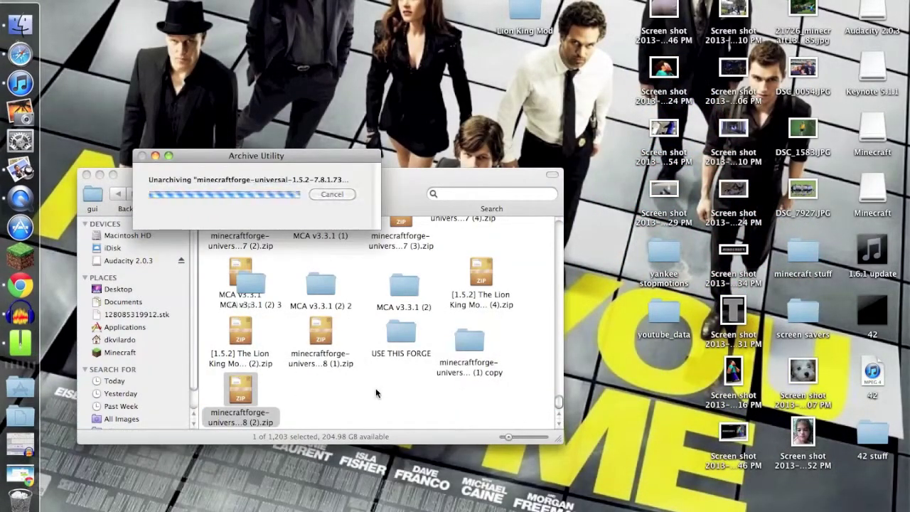
drag(264, 379, 452, 4)
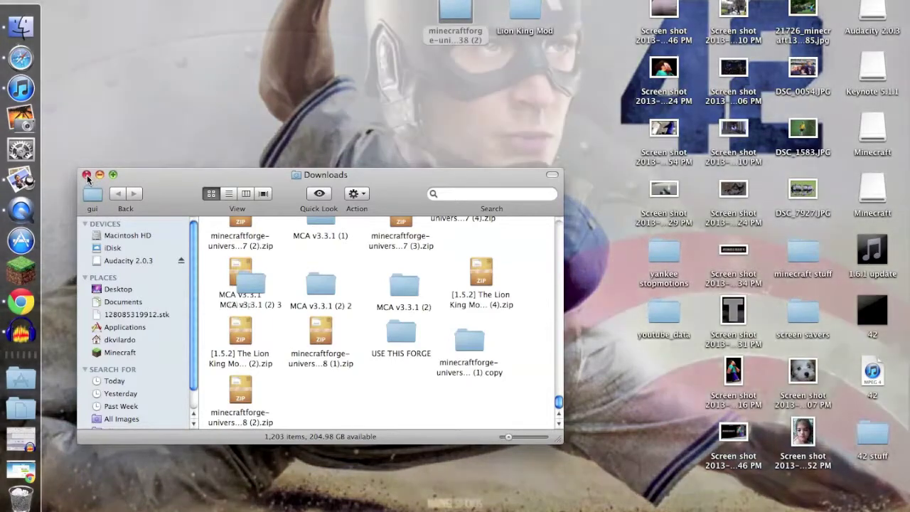
click(86, 176)
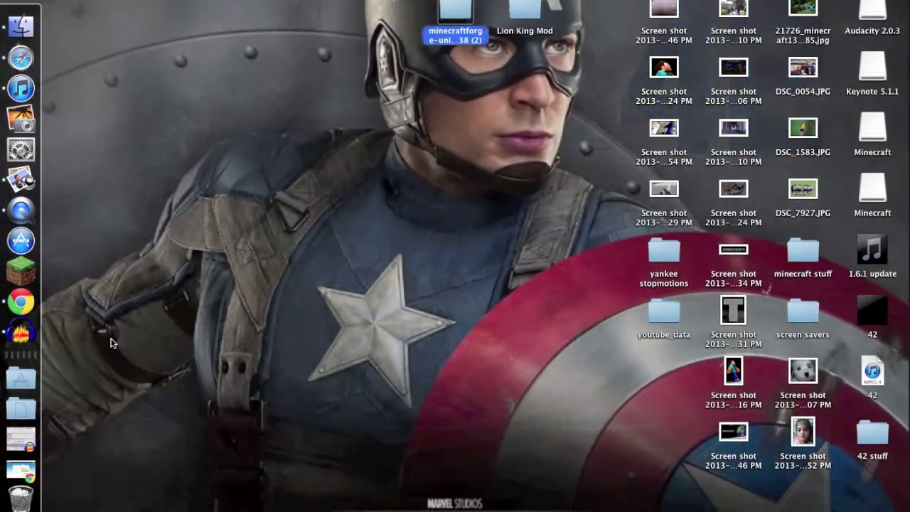
click(111, 343)
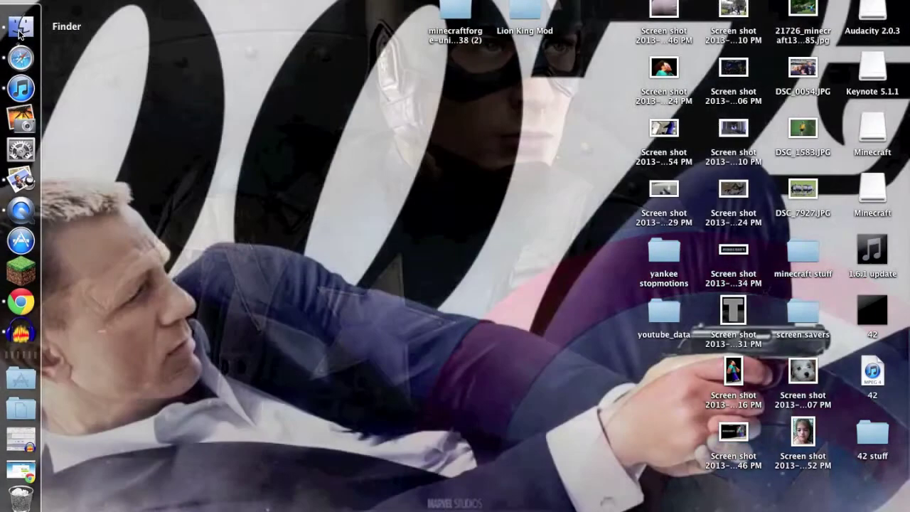
Open the bin folder of the minecraft folder in the home Library's Application Support in a Finder window.
click(20, 30)
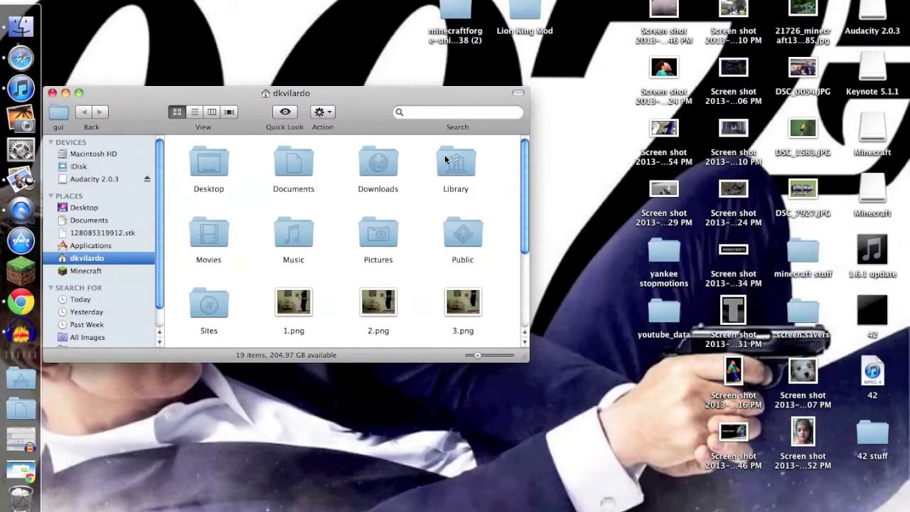
double_click(445, 159)
double_click(292, 163)
click(391, 247)
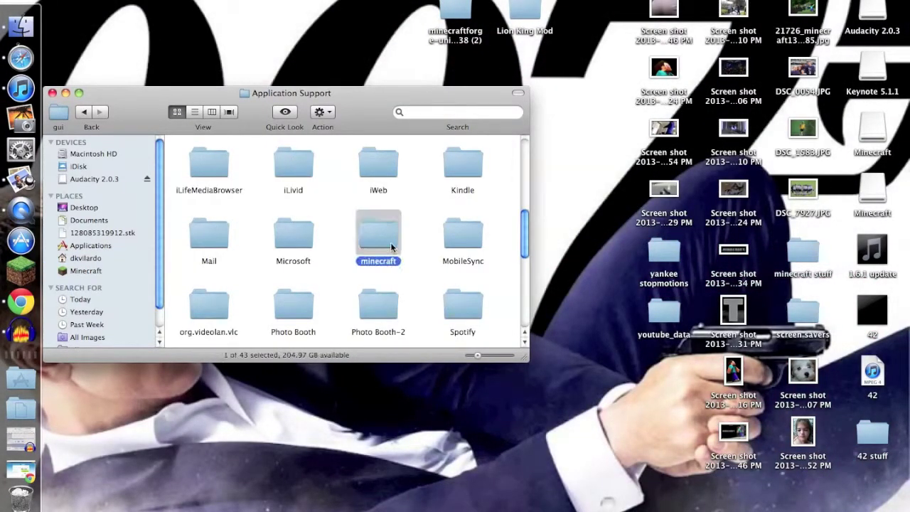
double_click(390, 246)
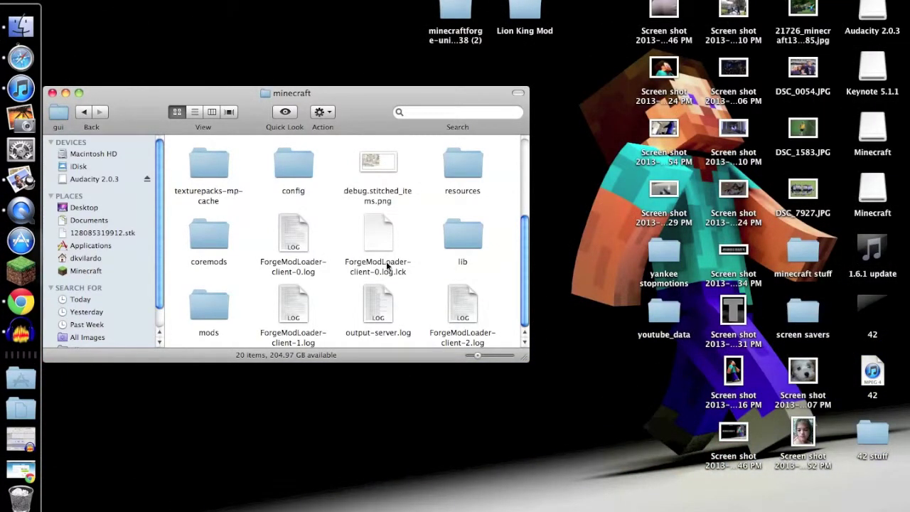
scroll(524, 230, up, 3)
click(215, 162)
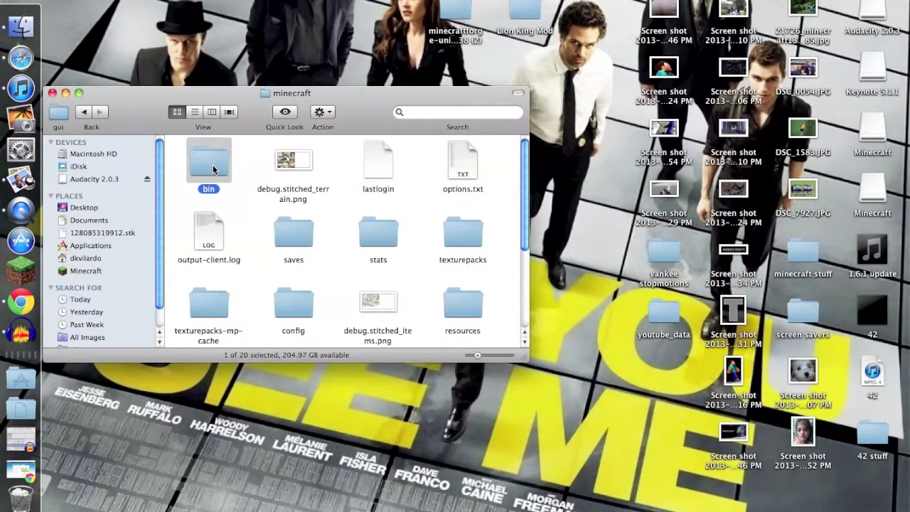
double_click(212, 164)
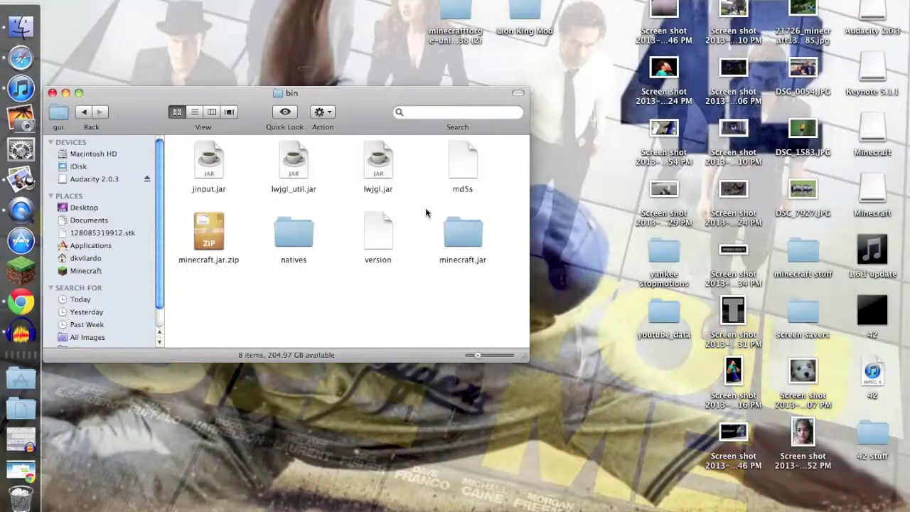
drag(425, 208, 519, 278)
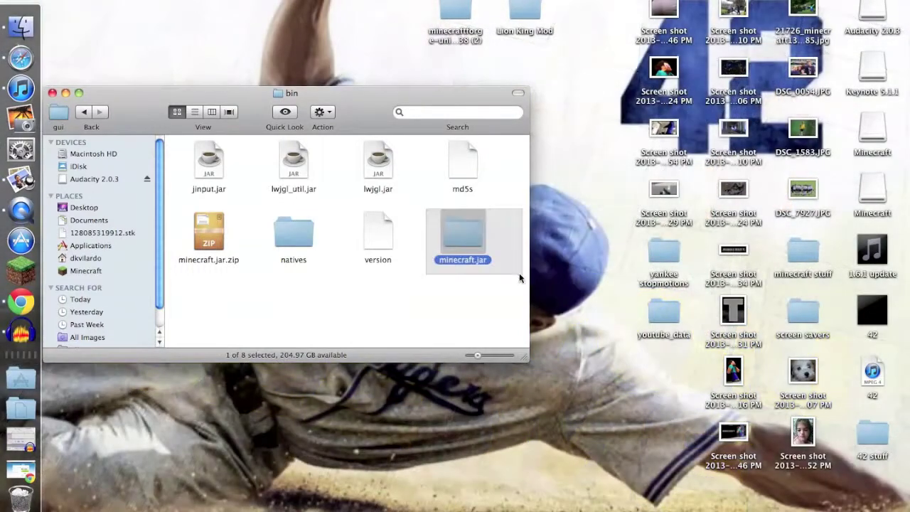
click(495, 264)
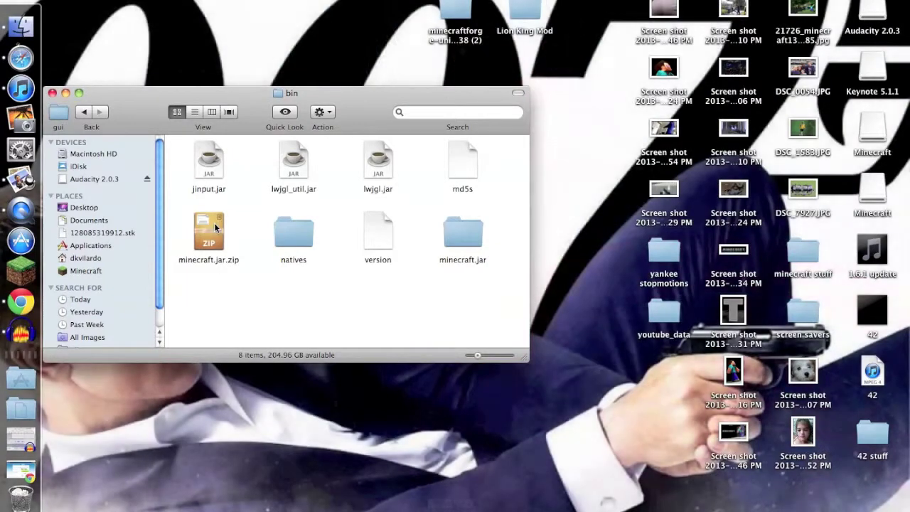
click(210, 162)
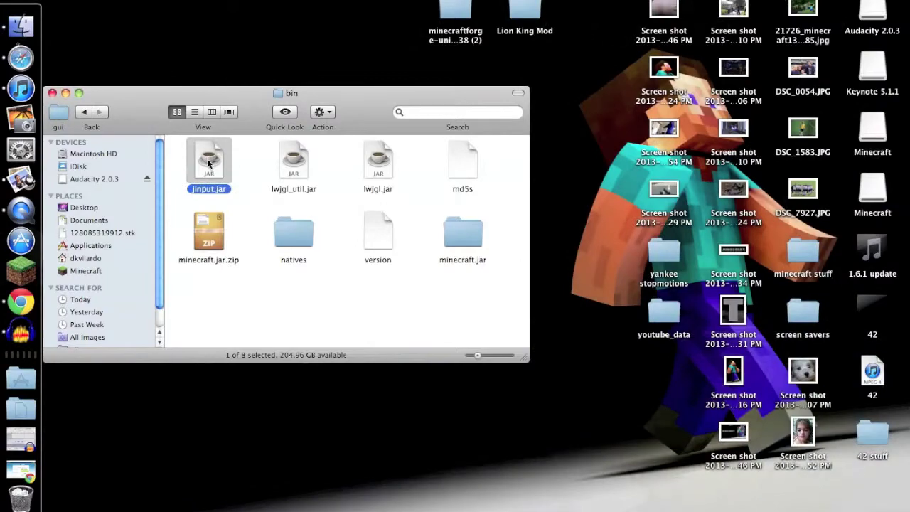
click(237, 203)
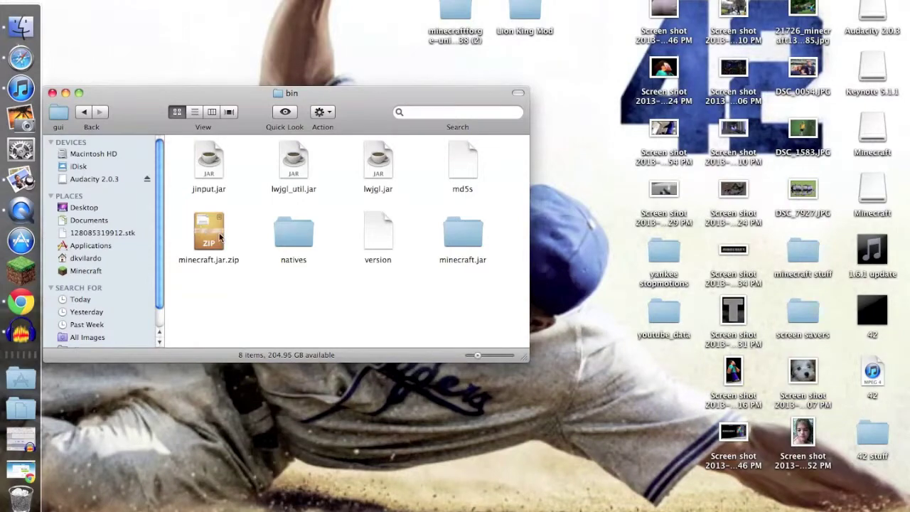
Extract minecraft.jar.zip inside the bin folder with The Unarchiver.
double_click(205, 234)
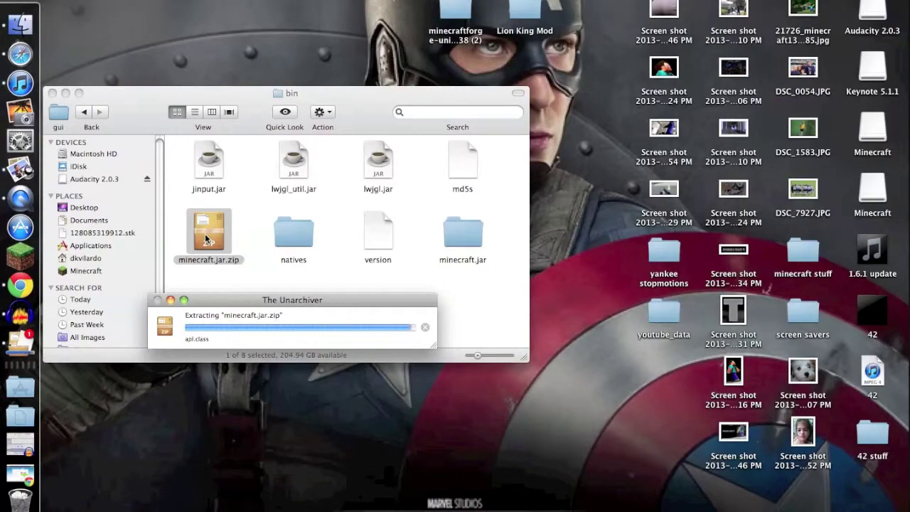
drag(209, 301, 5, 501)
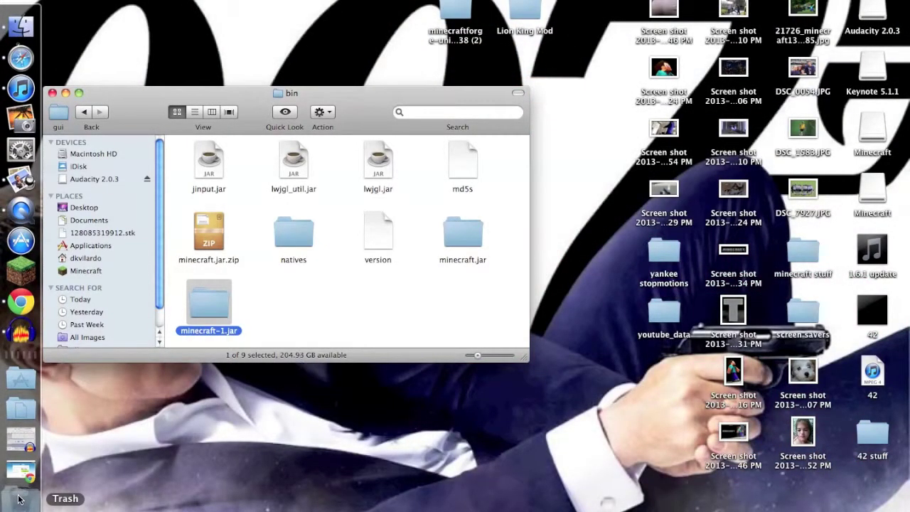
drag(211, 305, 213, 302)
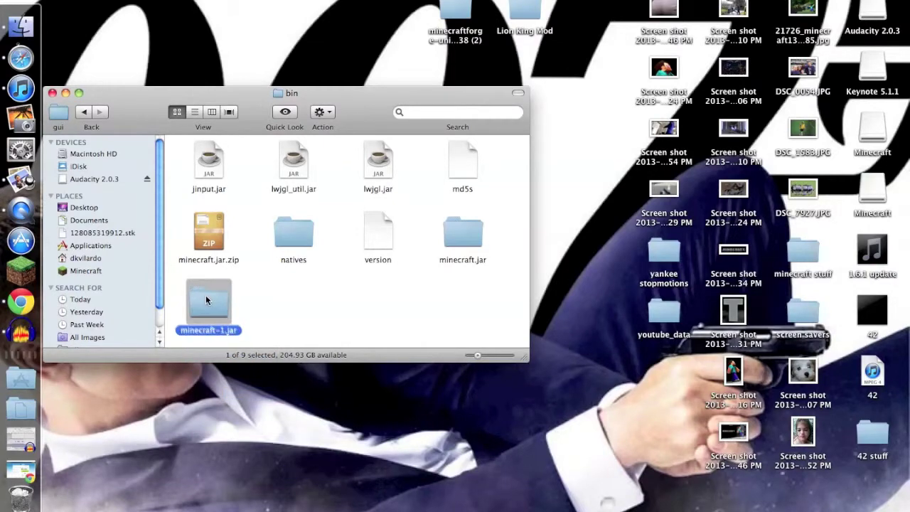
key(Return)
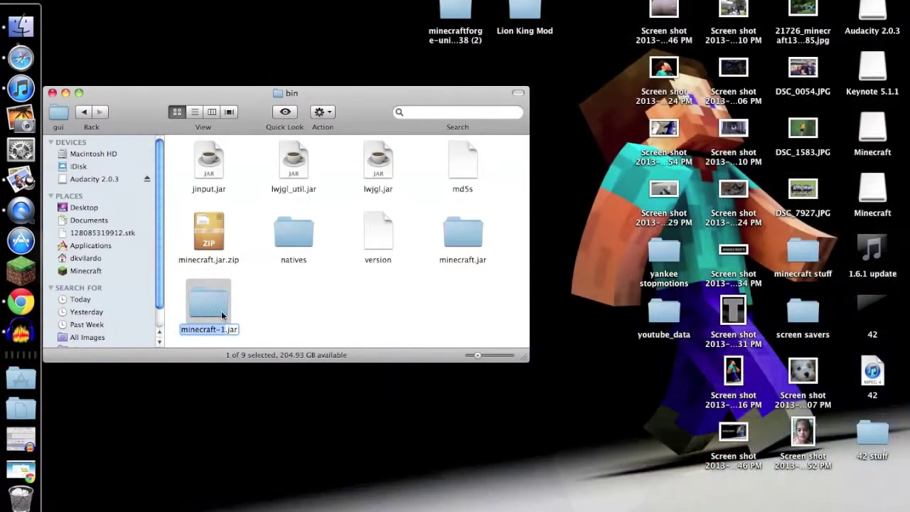
Rename the existing minecraft.jar folder in bin as "minecraft.jar2".
click(460, 217)
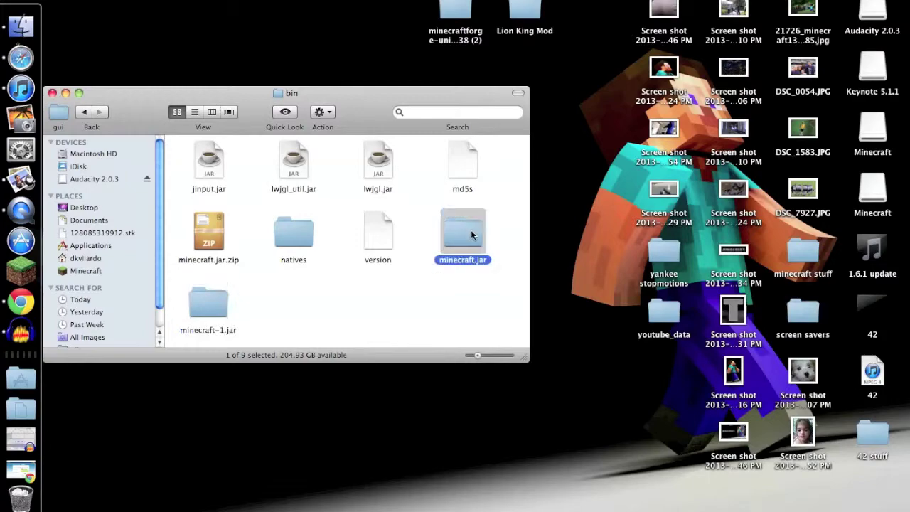
key(Return)
key(Right)
text(2)
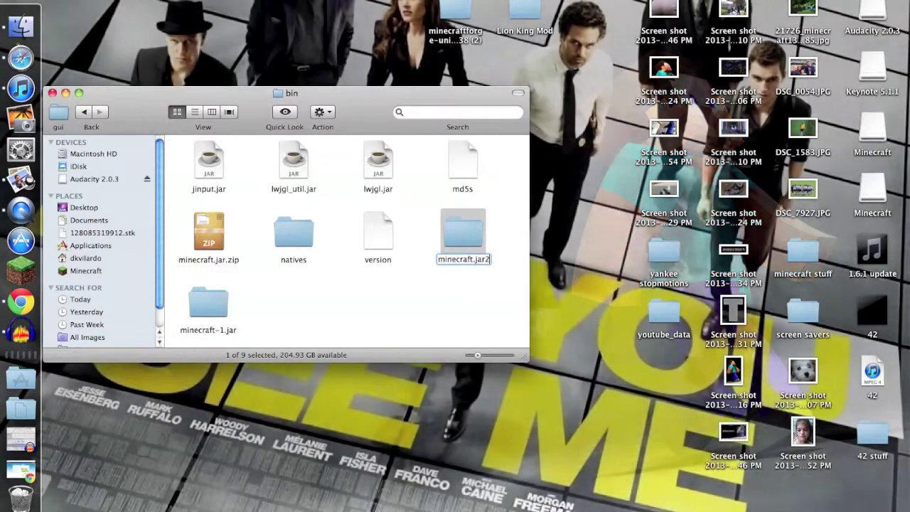
key(Return)
Rename the newly extracted minecraft-1.jar folder as "minecraft.jar".
click(202, 303)
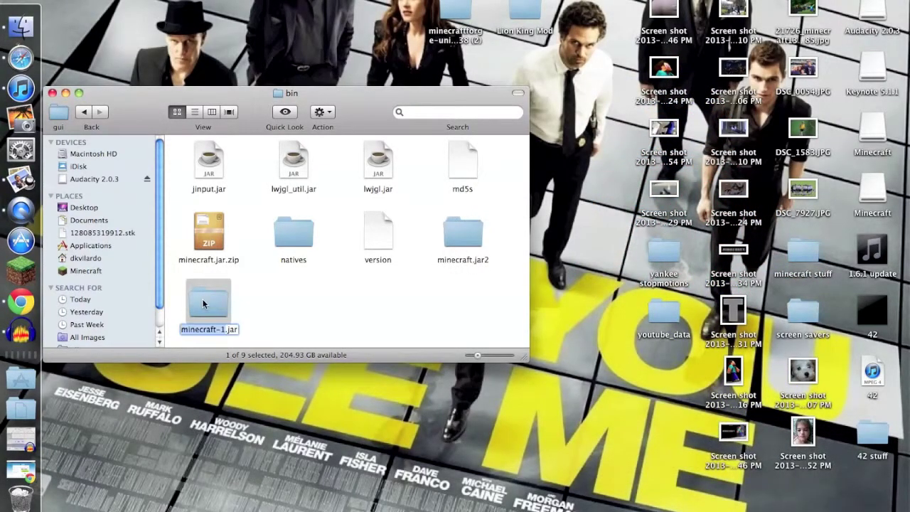
click(227, 329)
key(BackSpace)
key(BackSpace)
key(Return)
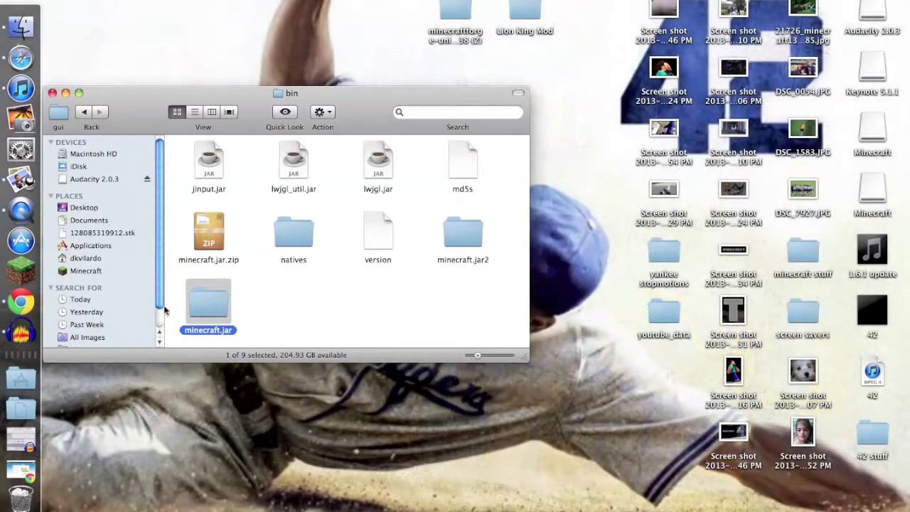
Open the new minecraft.jar folder, then copy all files from the desktop's minecraftforge-universal-1.5.2-7.8.1.738 (2) folder.
double_click(216, 298)
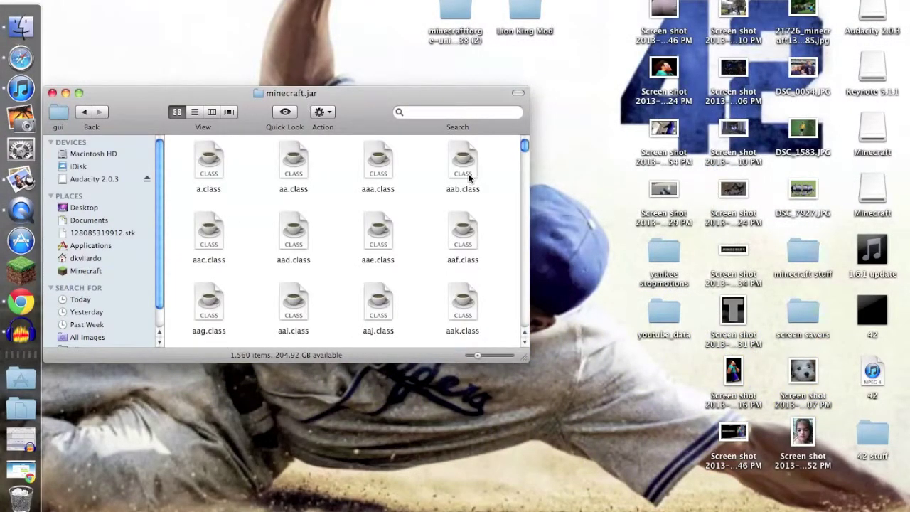
double_click(451, 7)
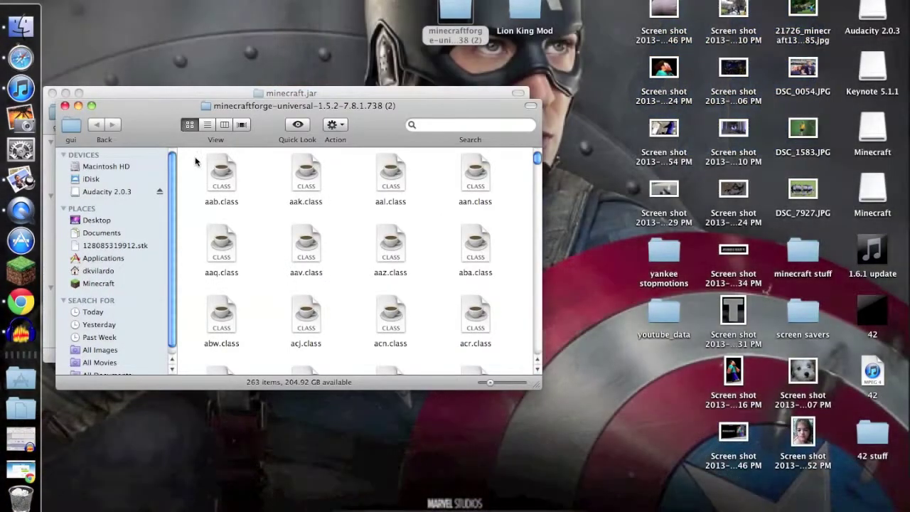
drag(195, 162, 506, 349)
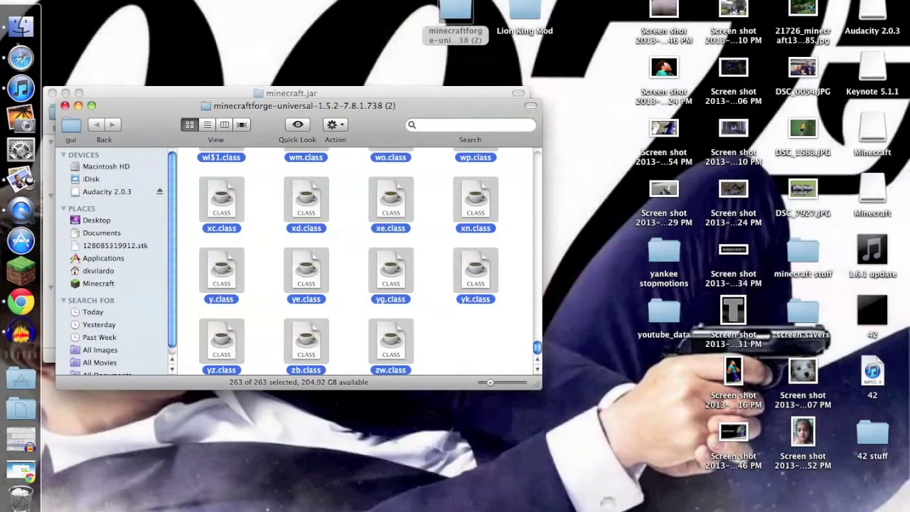
click(334, 125)
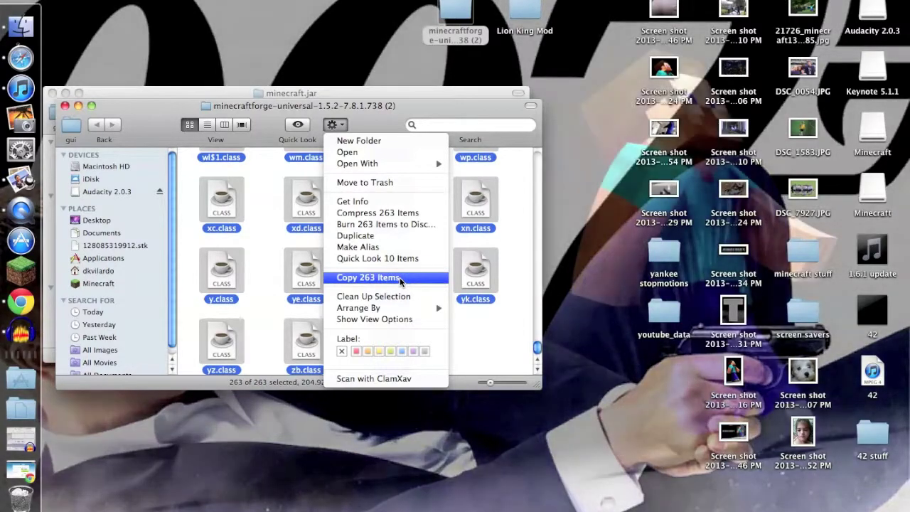
click(404, 278)
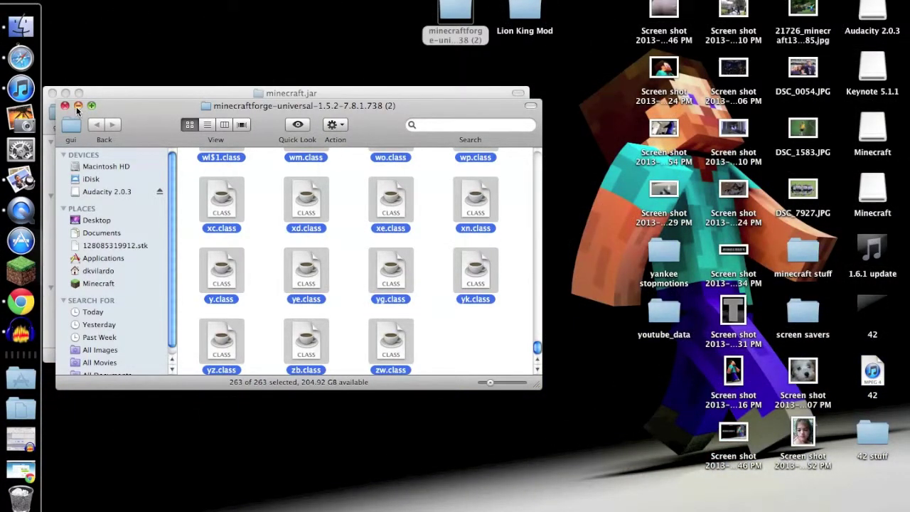
Close the Forge folder window and paste the copied files into the minecraft.jar folder, replacing existing items of the same name.
click(77, 106)
click(20, 473)
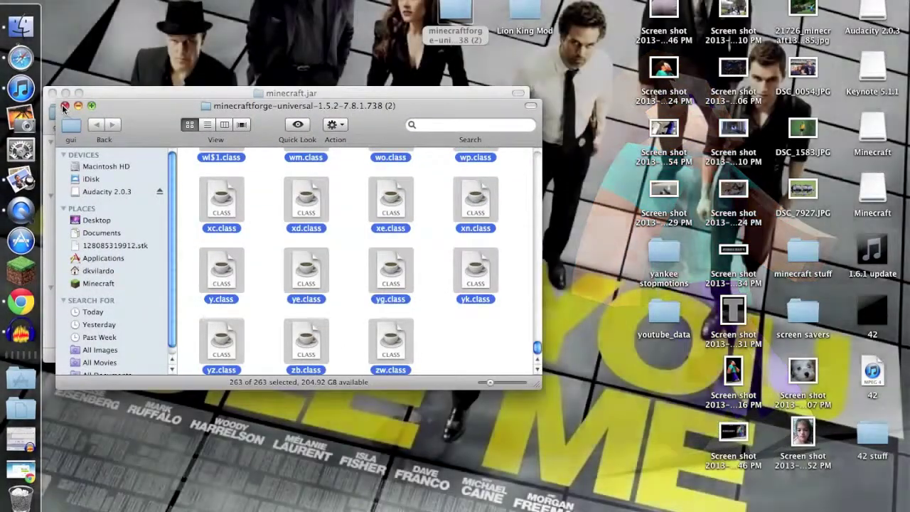
click(64, 106)
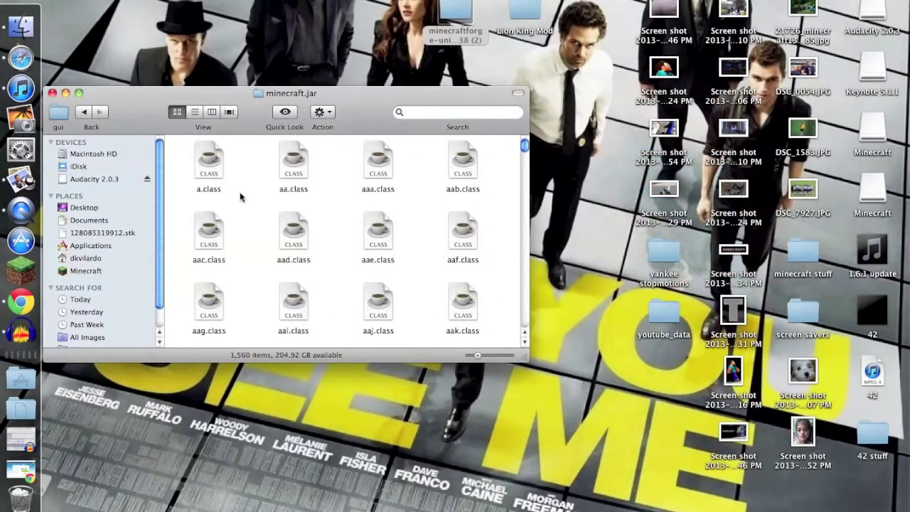
click(321, 111)
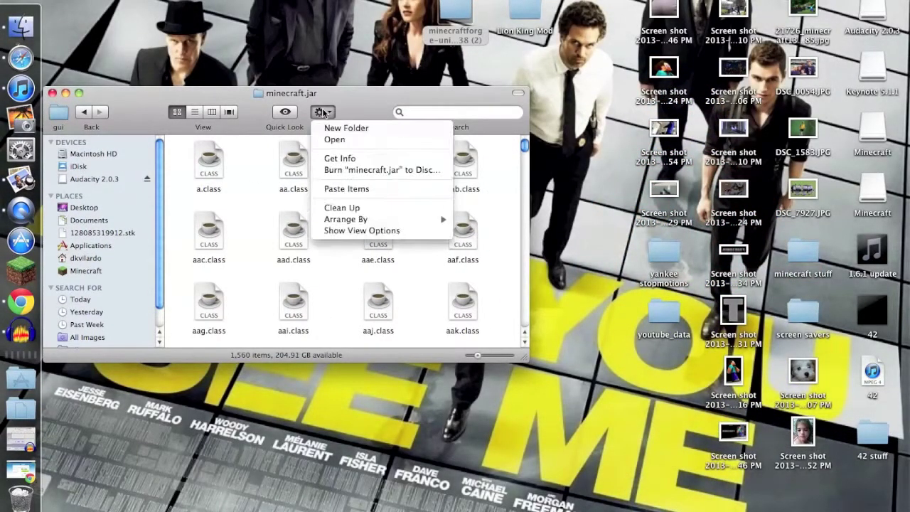
click(362, 189)
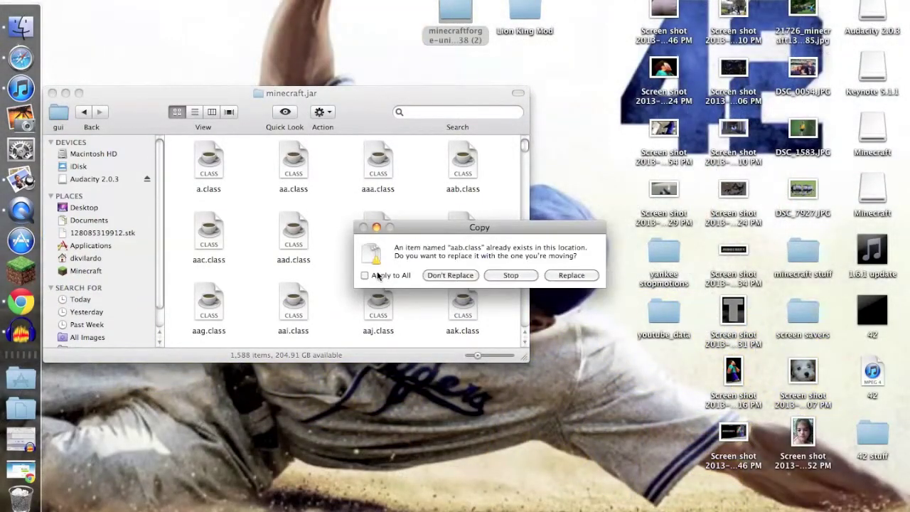
click(566, 275)
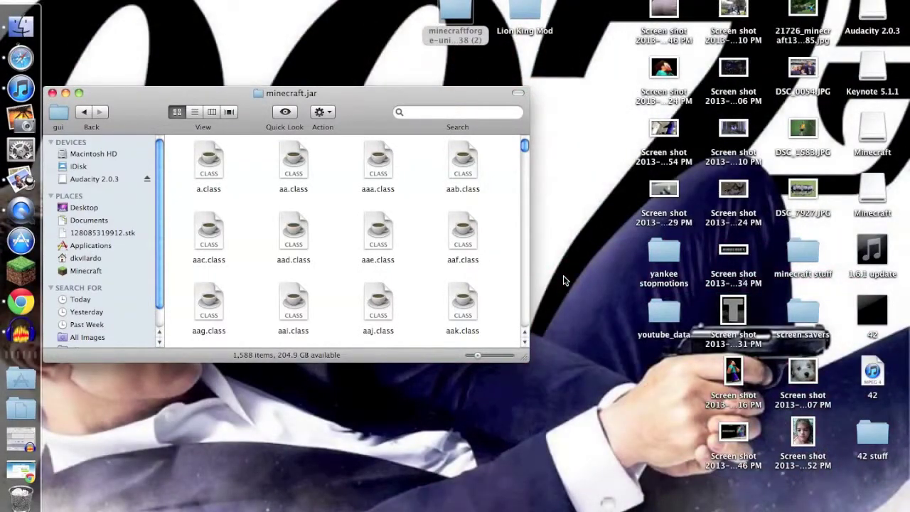
Find the META-INF folder inside minecraft.jar and move it to the Trash.
key(m)
key(m)
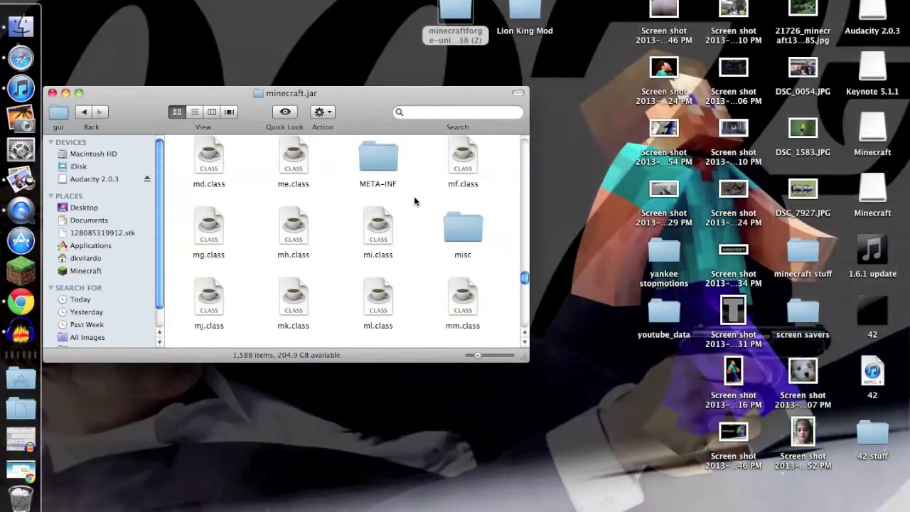
drag(378, 158, 24, 501)
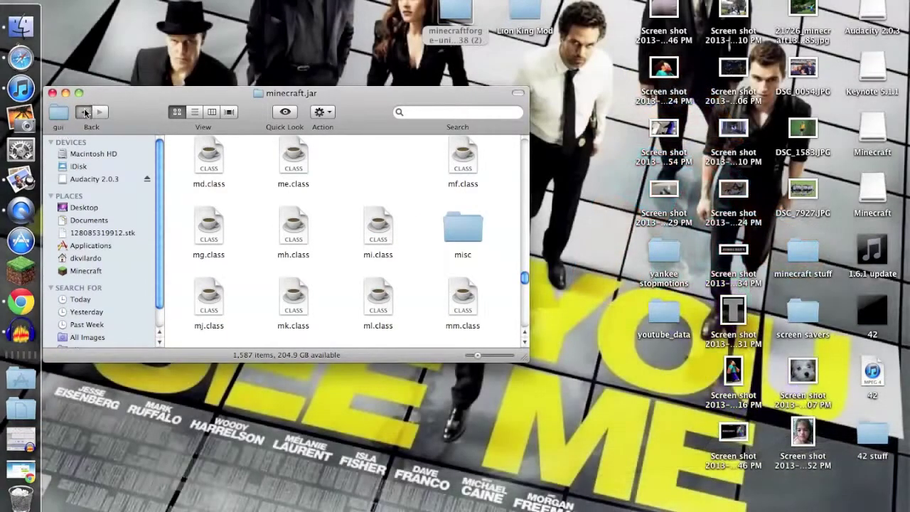
Go back from the minecraft.jar folder through bin to the main minecraft folder.
click(85, 114)
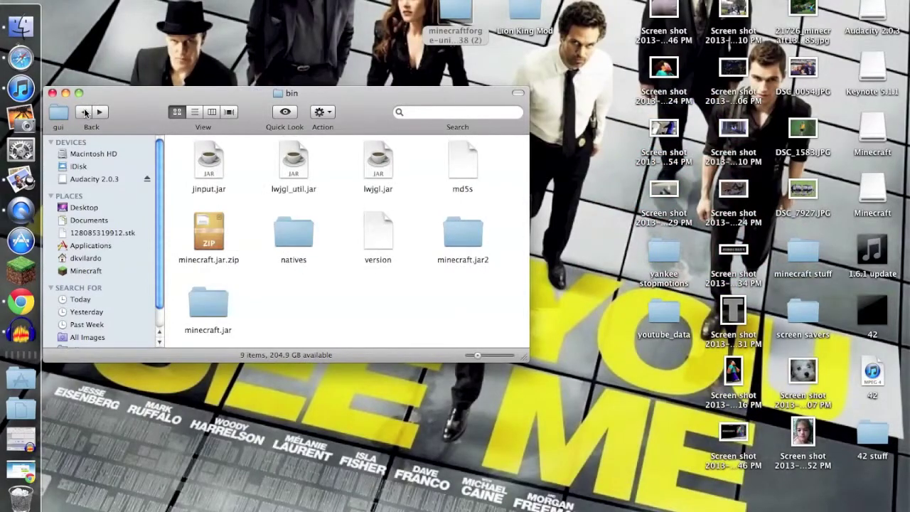
click(85, 113)
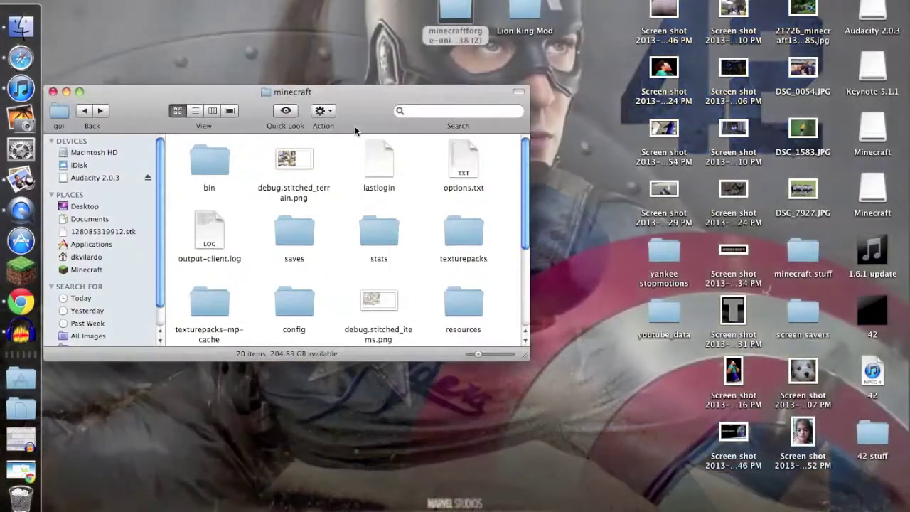
drag(337, 95, 335, 90)
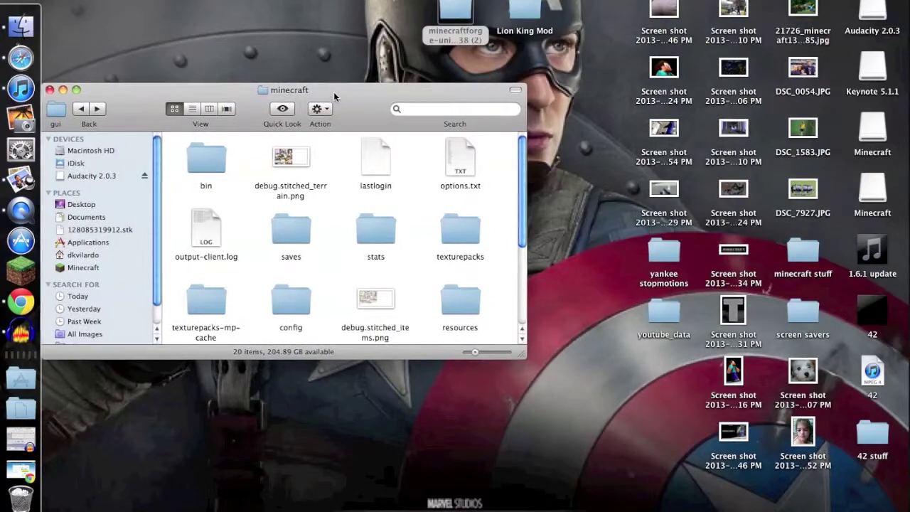
click(396, 9)
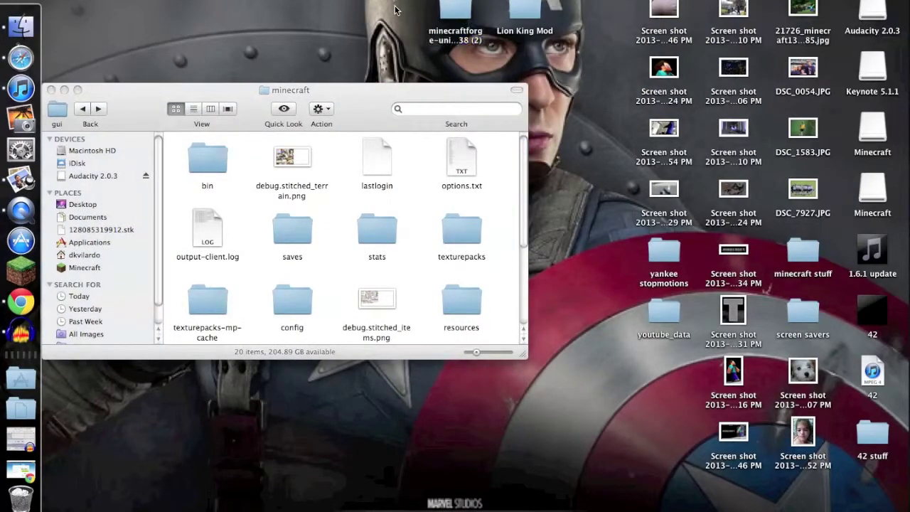
click(388, 98)
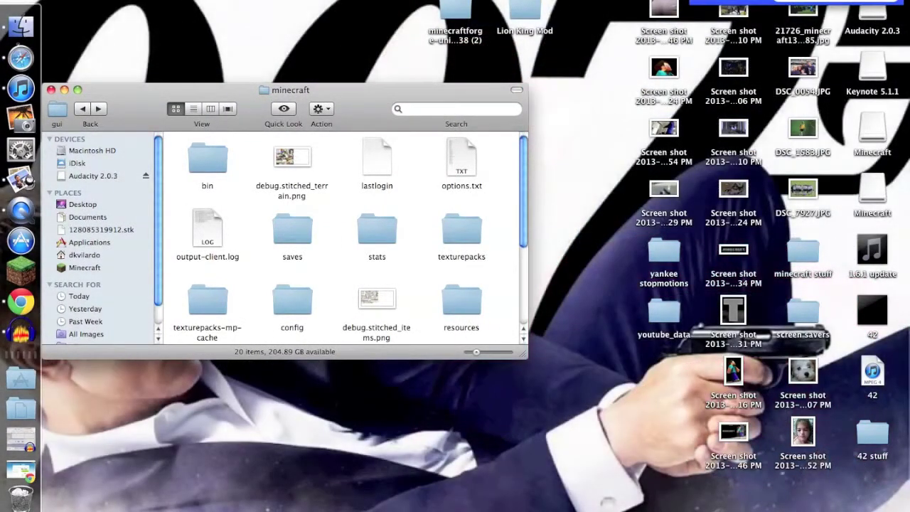
Launch Minecraft and log in with the saved account so that Forge sets up the game.
key(Return)
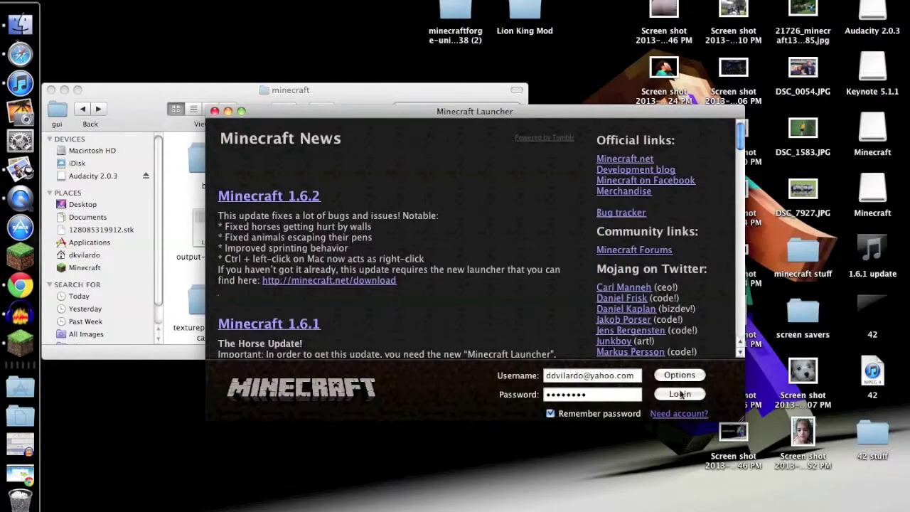
click(680, 394)
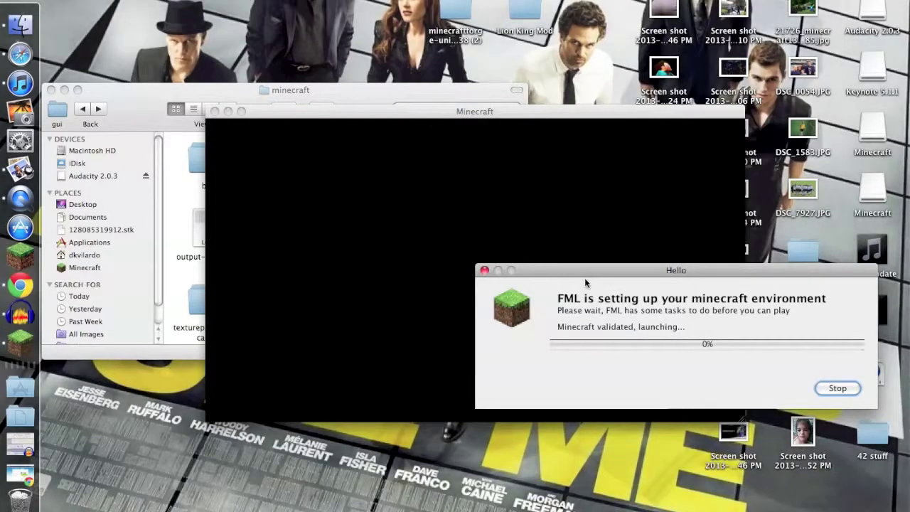
drag(528, 270, 454, 274)
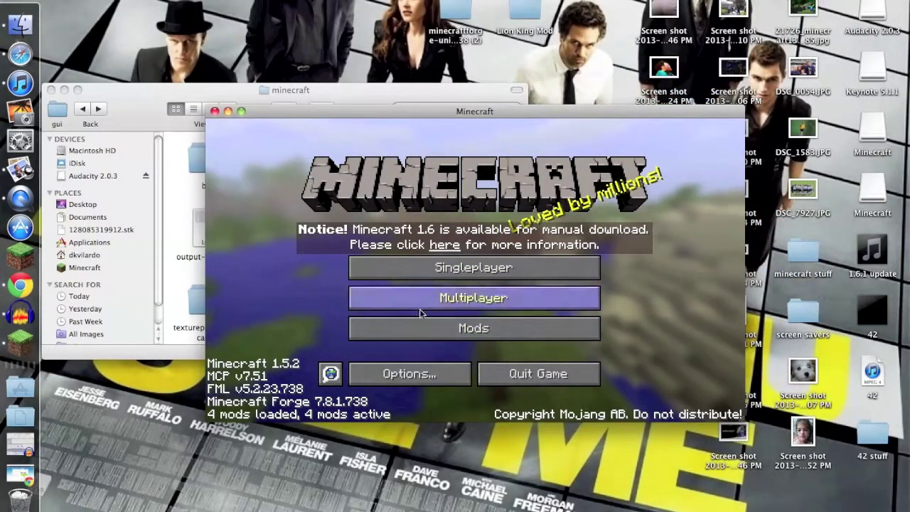
Examine the LionKing, Forge Mod Loader and Minecraft Coder Pack entries in the game's Mod List, then close Minecraft.
click(449, 329)
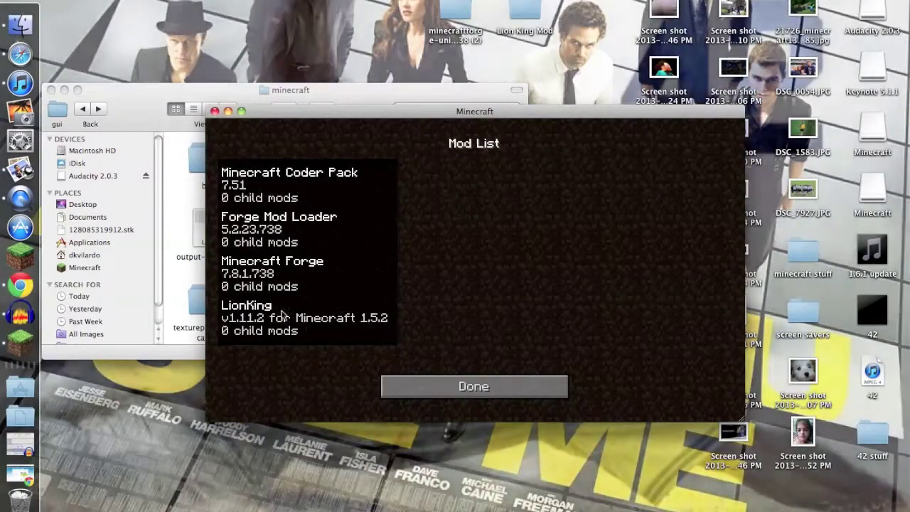
click(227, 317)
click(279, 272)
click(274, 320)
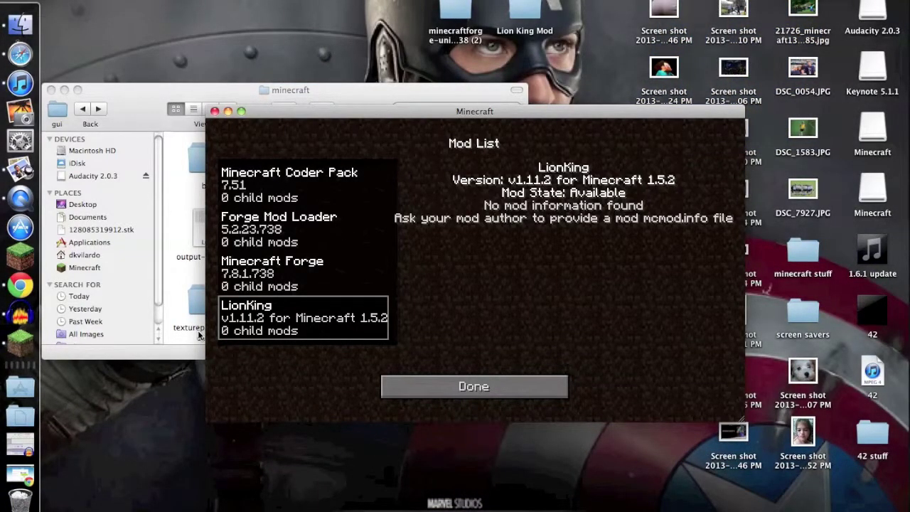
click(269, 279)
click(316, 238)
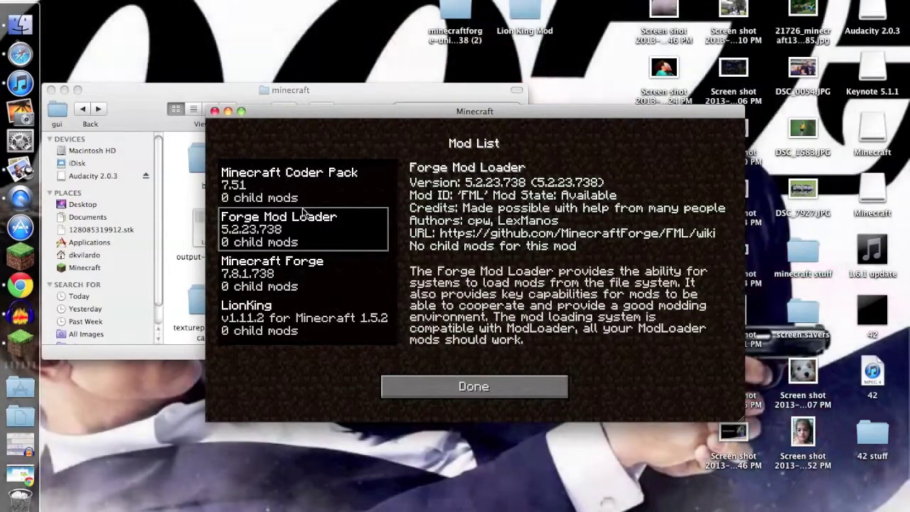
click(302, 202)
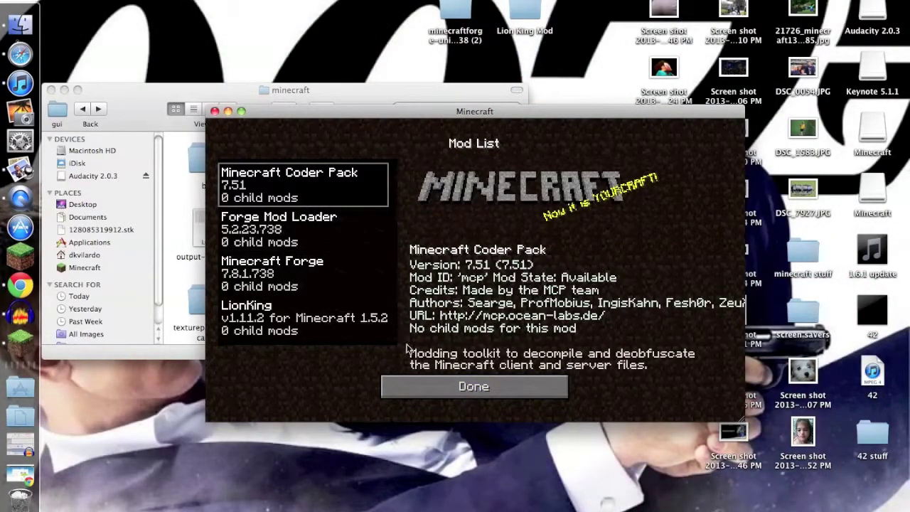
click(427, 387)
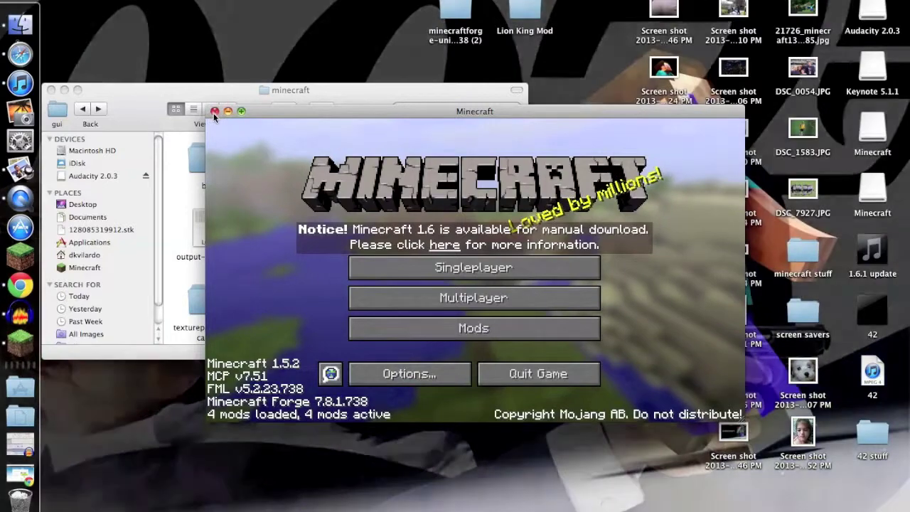
click(214, 112)
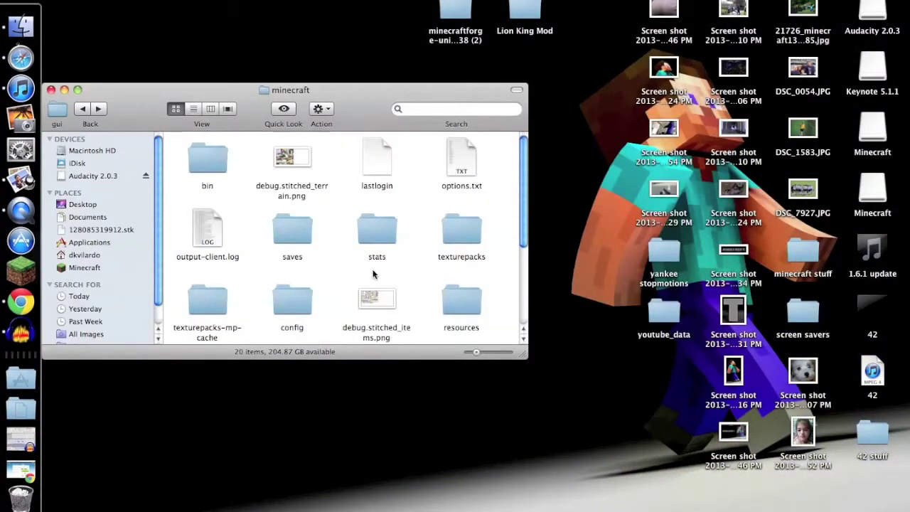
Open the mods folder in the minecraft folder and replace its Lion King Mod folder with the one from the desktop.
click(291, 313)
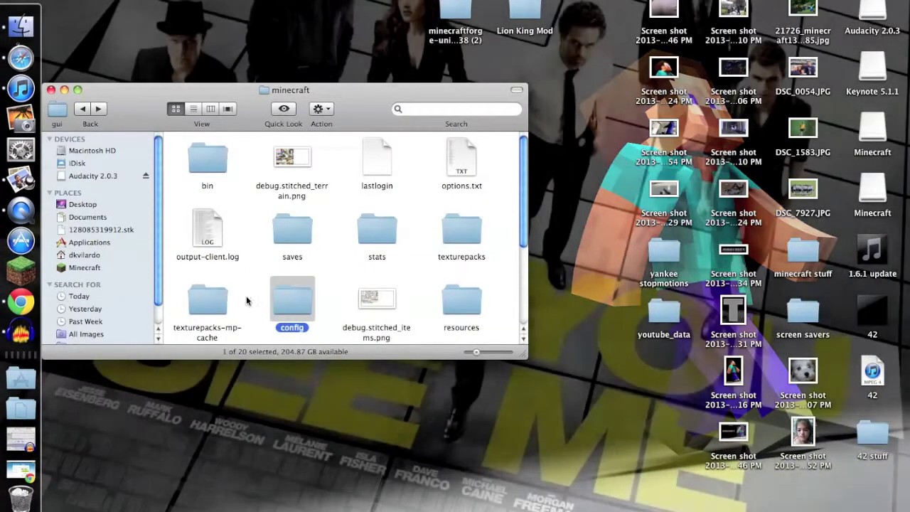
click(457, 262)
drag(528, 231, 533, 305)
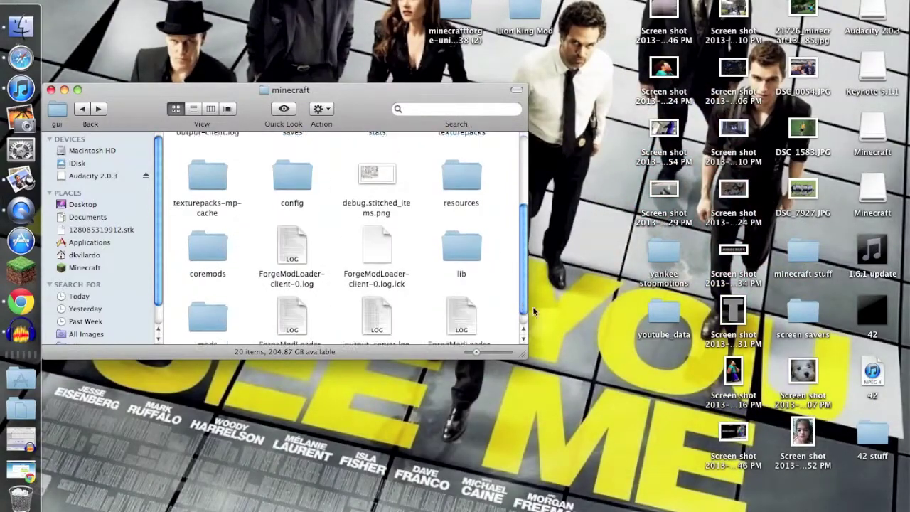
double_click(195, 314)
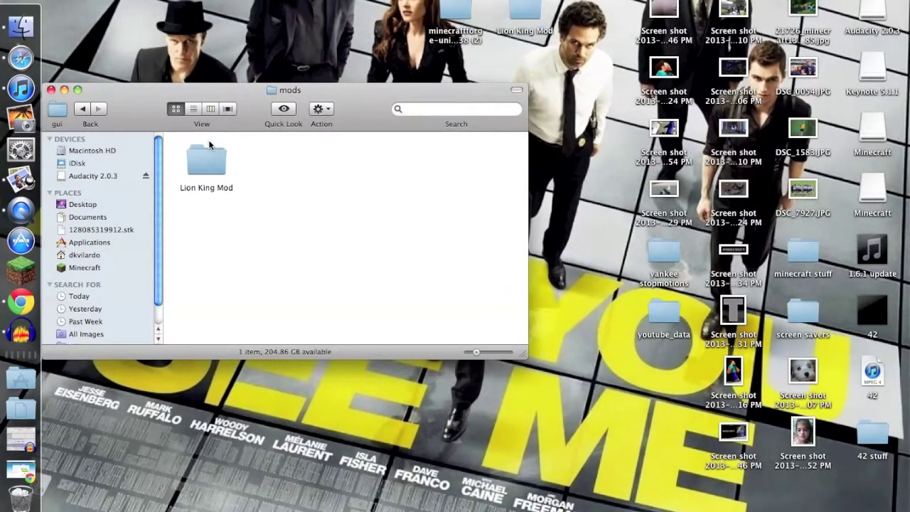
drag(209, 145, 21, 506)
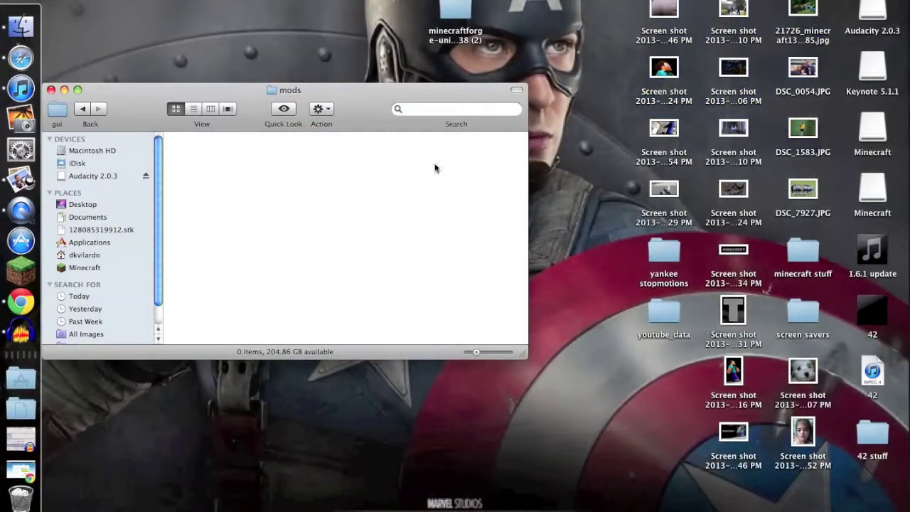
key(super+z)
Relaunch Minecraft with the saved account and check the LionKing entry in the Mod List.
key(super+space)
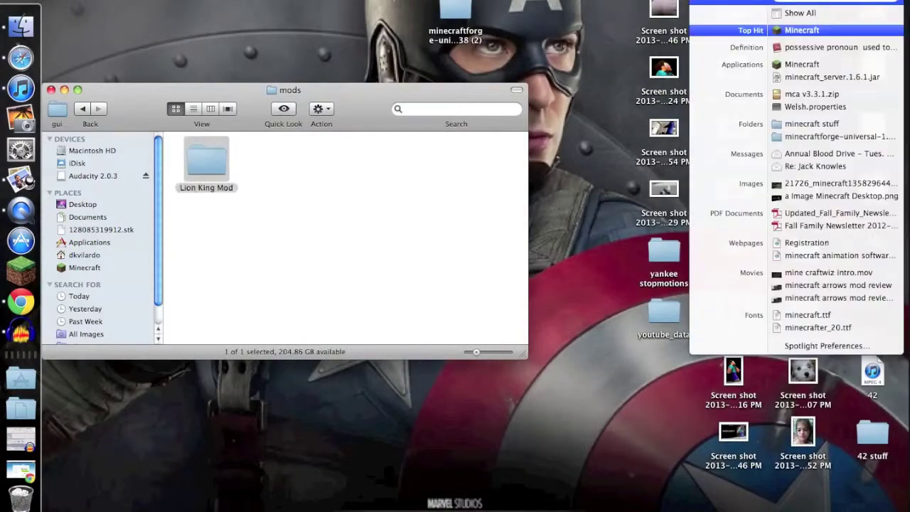
click(846, 34)
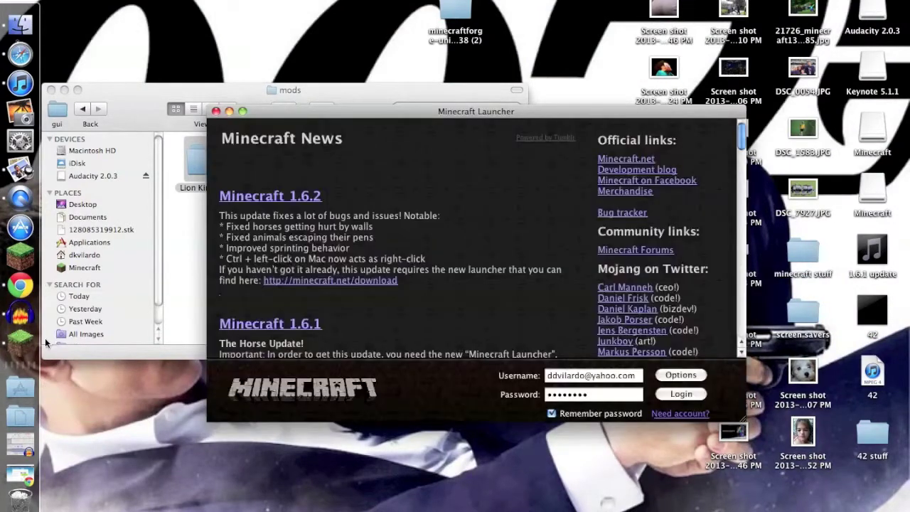
click(694, 394)
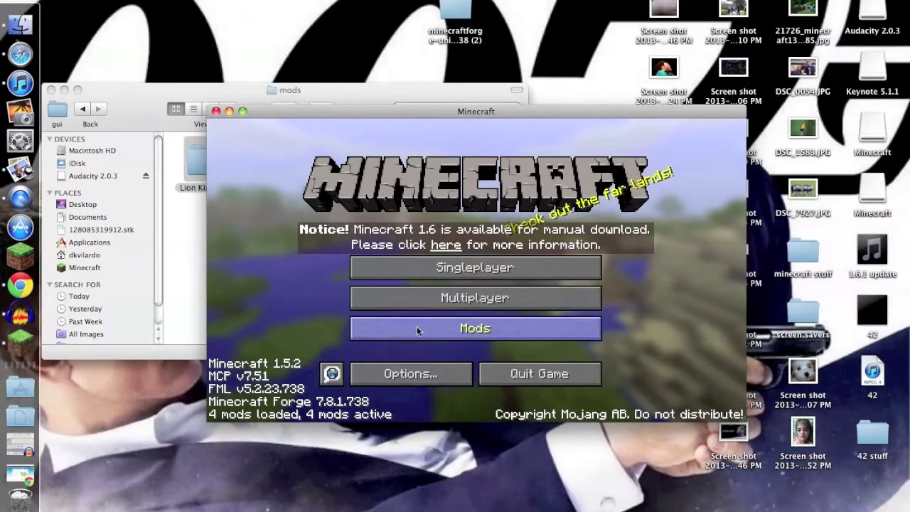
click(418, 330)
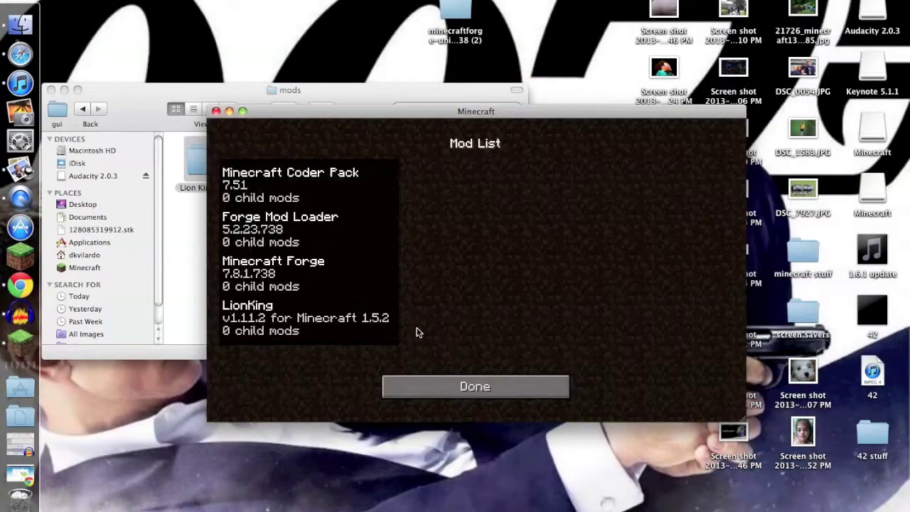
click(304, 324)
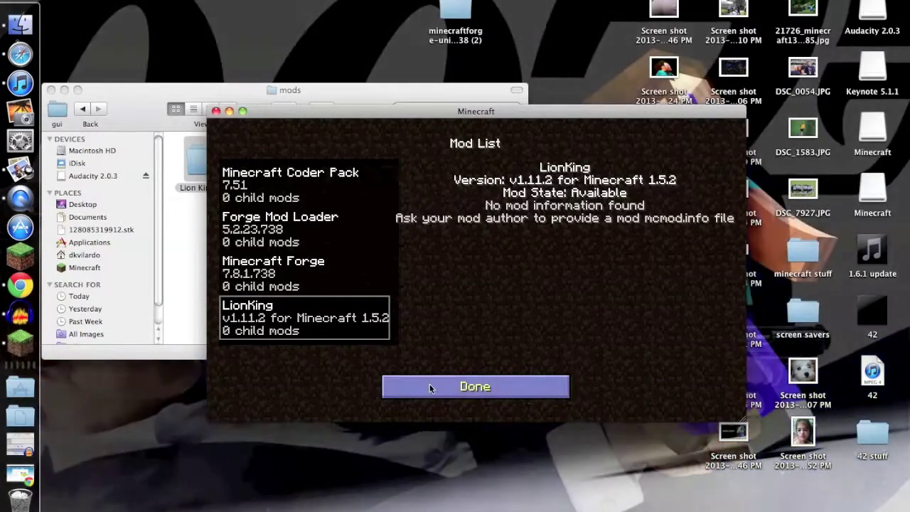
Leave the Mod List and load the singleplayer creative world Wahoo.
click(412, 392)
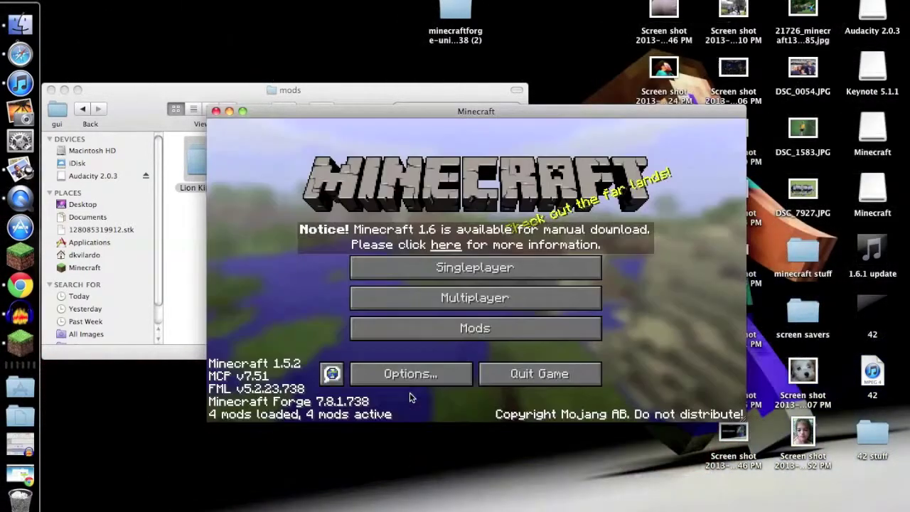
click(394, 269)
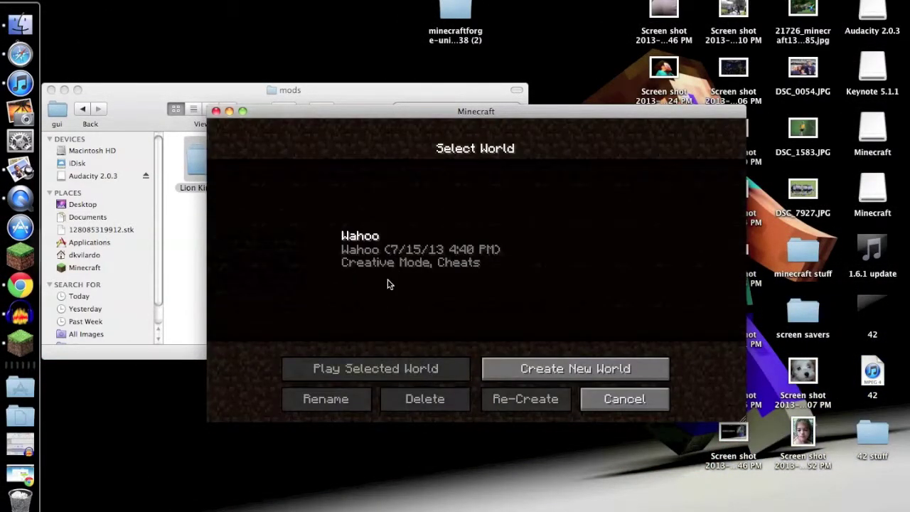
click(396, 259)
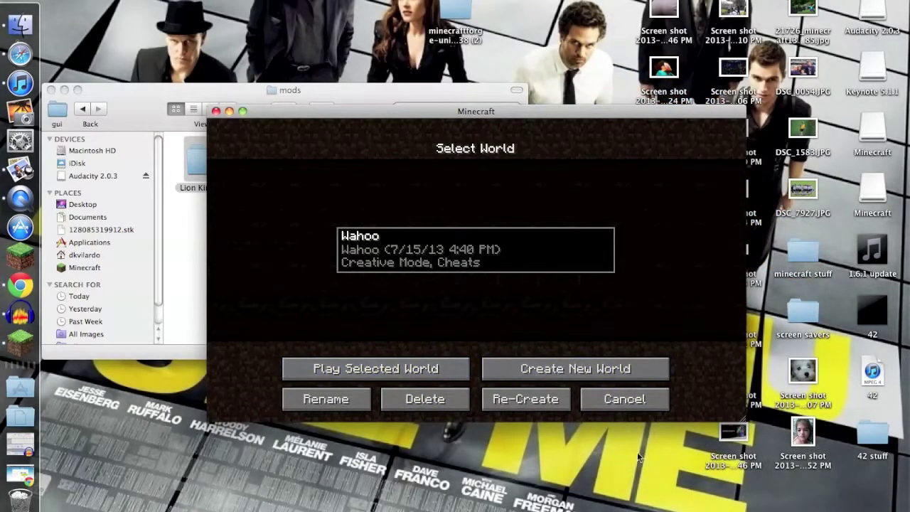
click(609, 407)
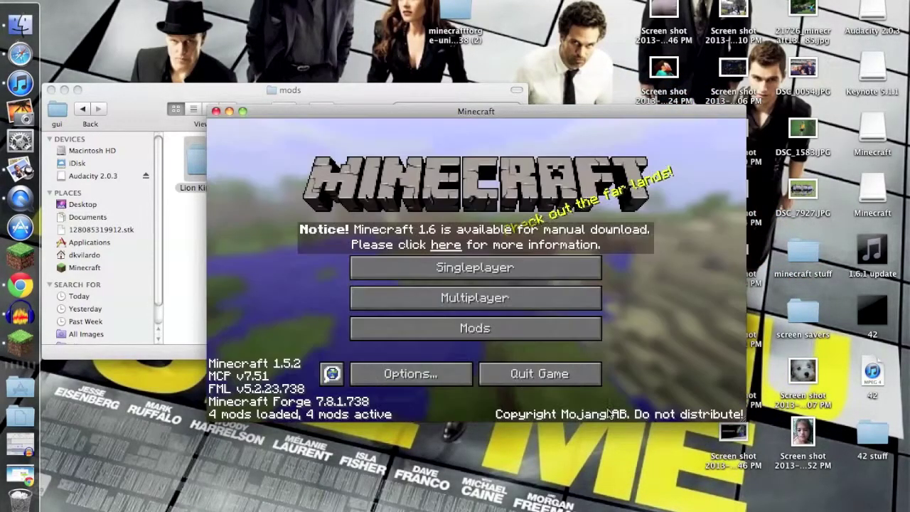
click(417, 266)
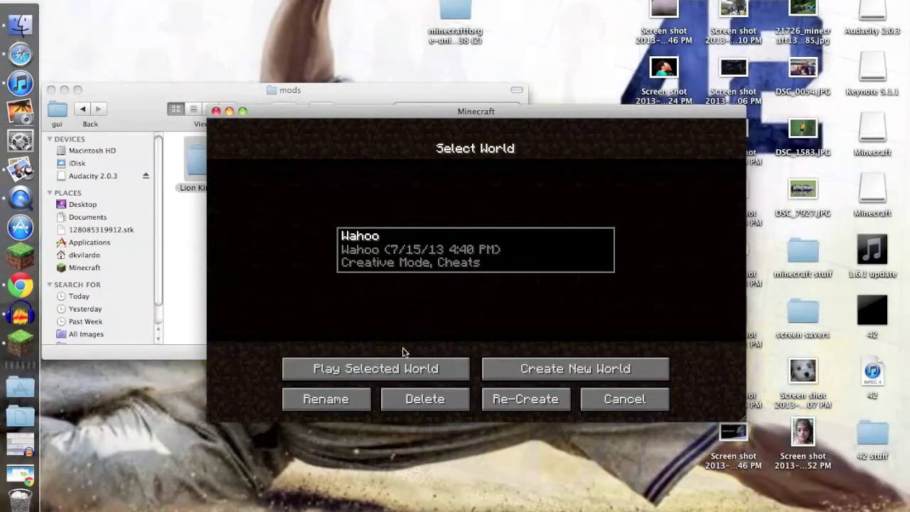
click(404, 370)
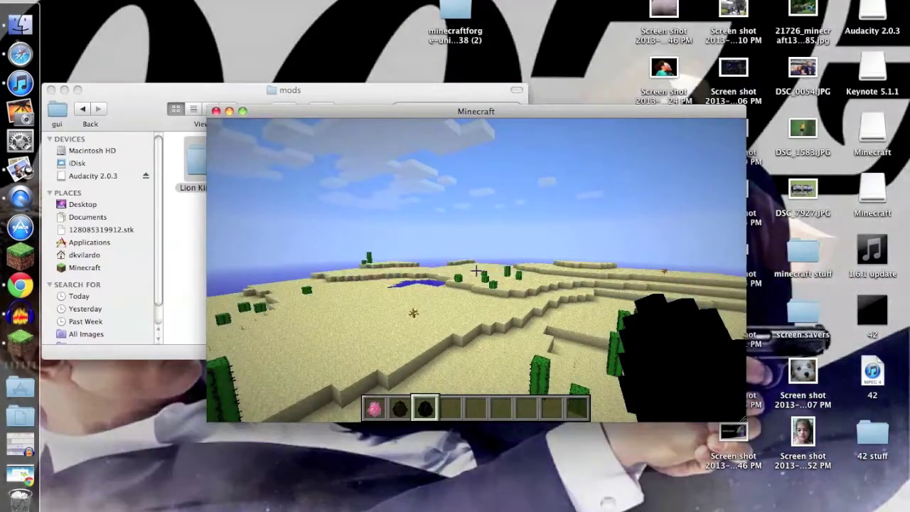
Go through the Termite Queen and Flamingo spawn eggs in the hotbar and look at the mod's creatures in the desert.
scroll(476, 270, up, 1)
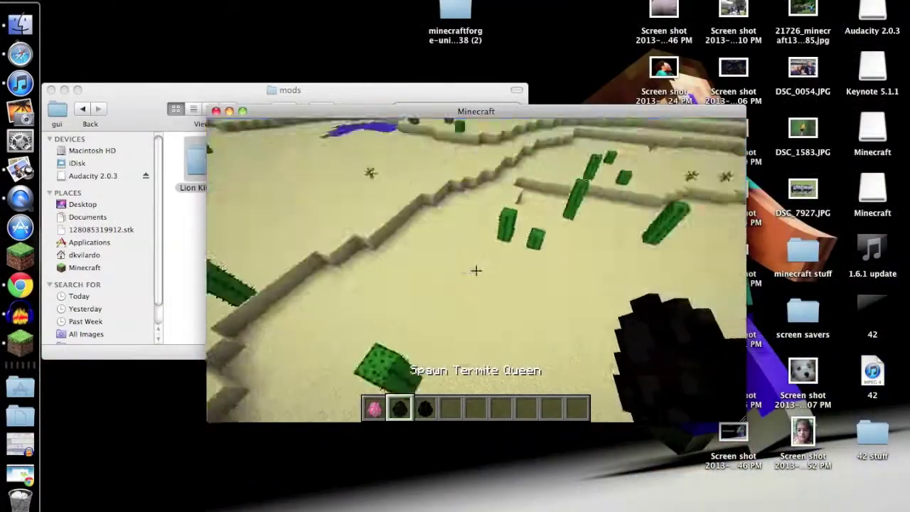
scroll(476, 270, up, 1)
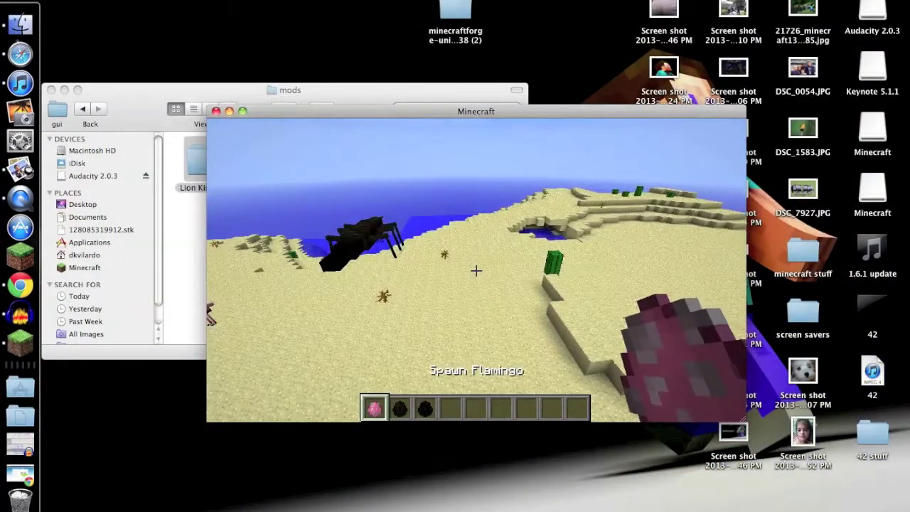
key(Escape)
key(Escape)
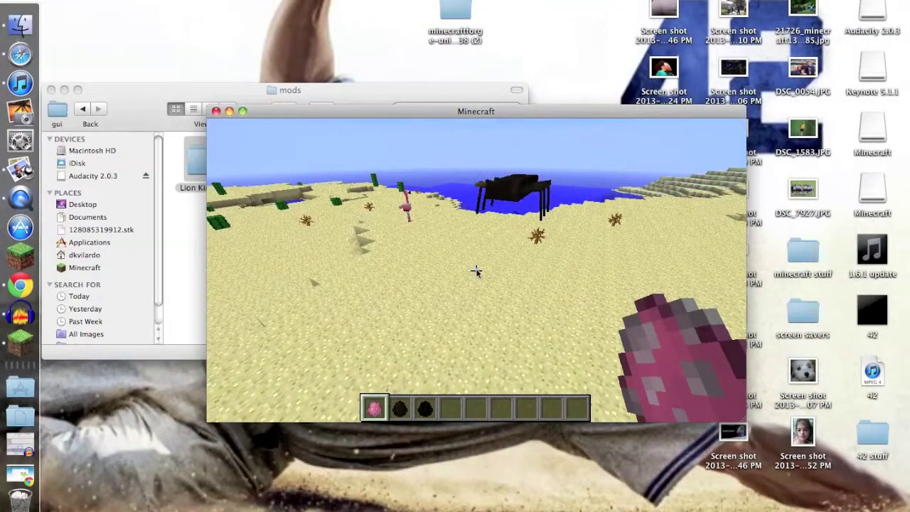
Examine the Lion King Miscellaneous, Materials and Foodstuffs categories in the creative inventory, plus the standard Miscellaneous and Transportation ones.
key(e)
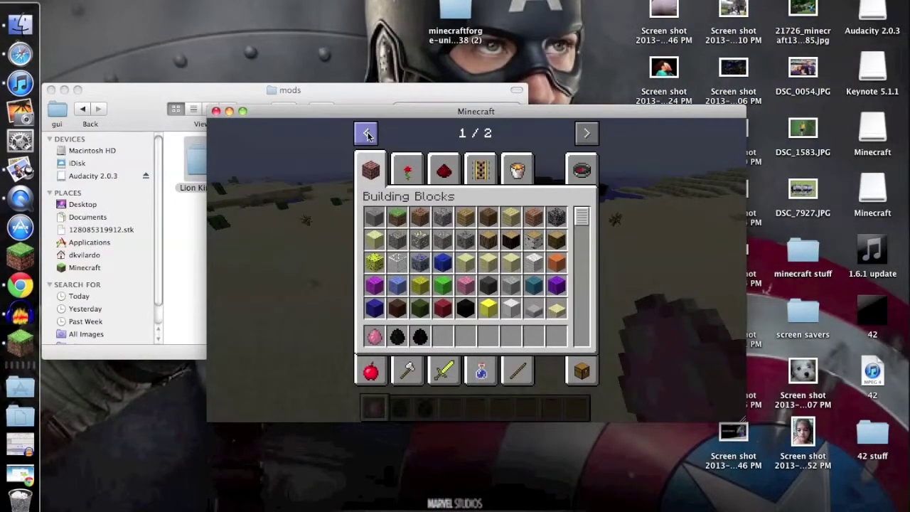
click(581, 132)
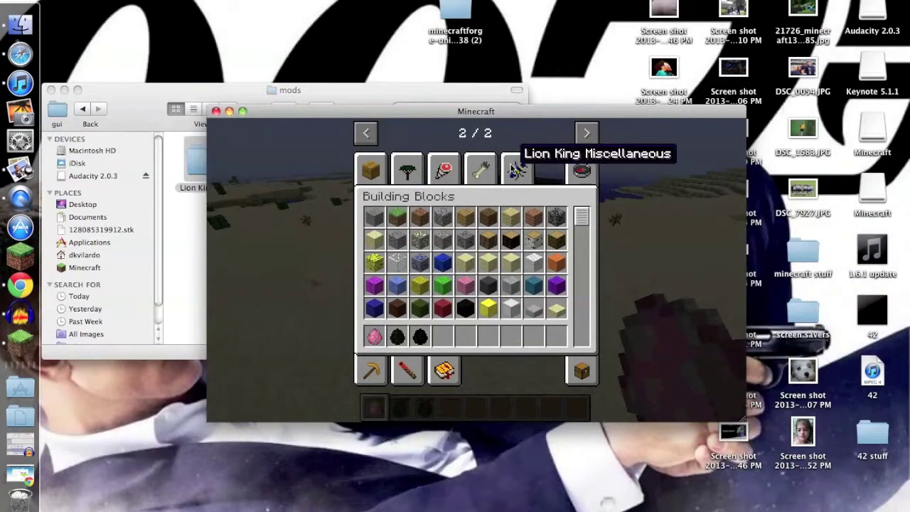
click(512, 170)
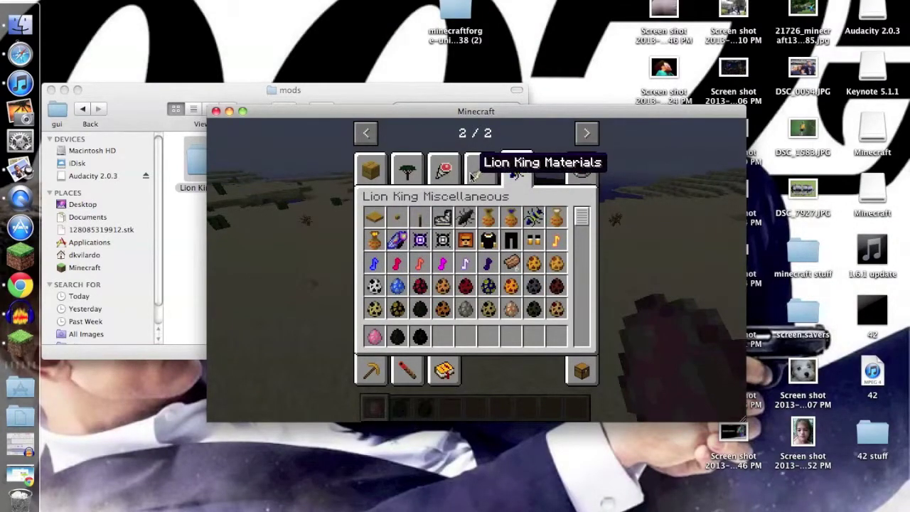
click(471, 176)
click(443, 171)
click(368, 136)
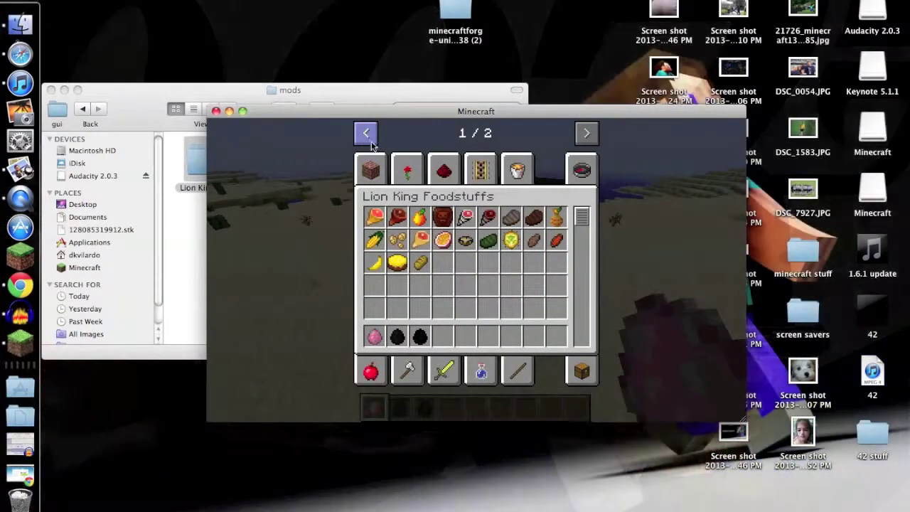
click(504, 175)
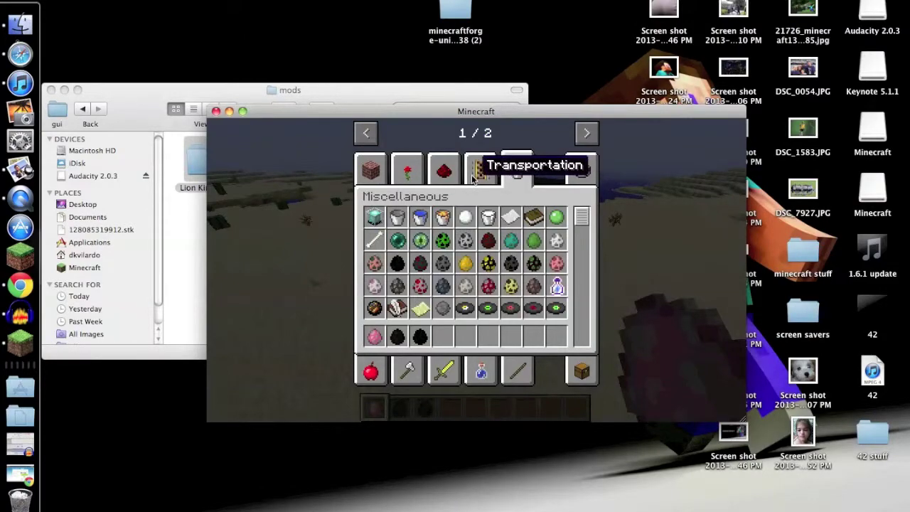
click(473, 177)
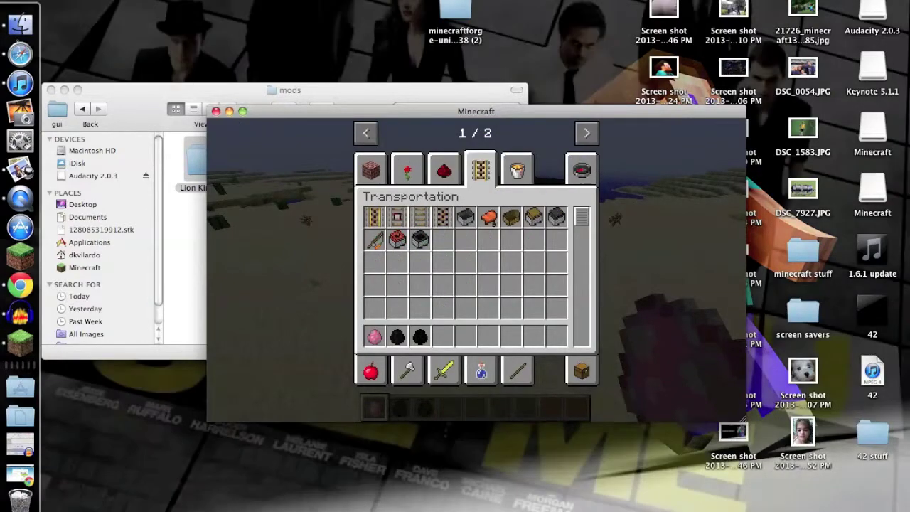